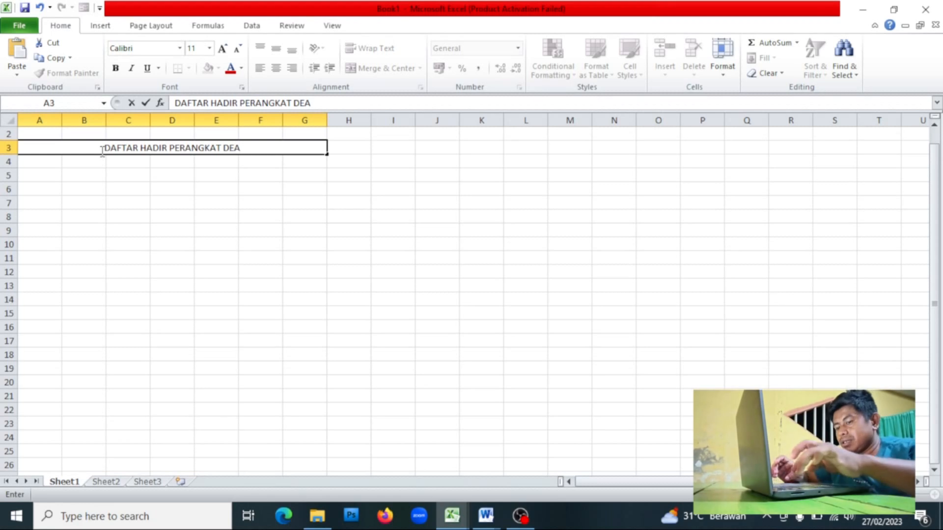
Correct the title's misspelled ending so it reads DAFTAR HADIR PERANGKAT DESA.
{"action": "type", "text": "S"}
{"action": "key", "text": "BackSpace"}
{"action": "type", "text": "SA"}
{"action": "key", "text": "Return"}
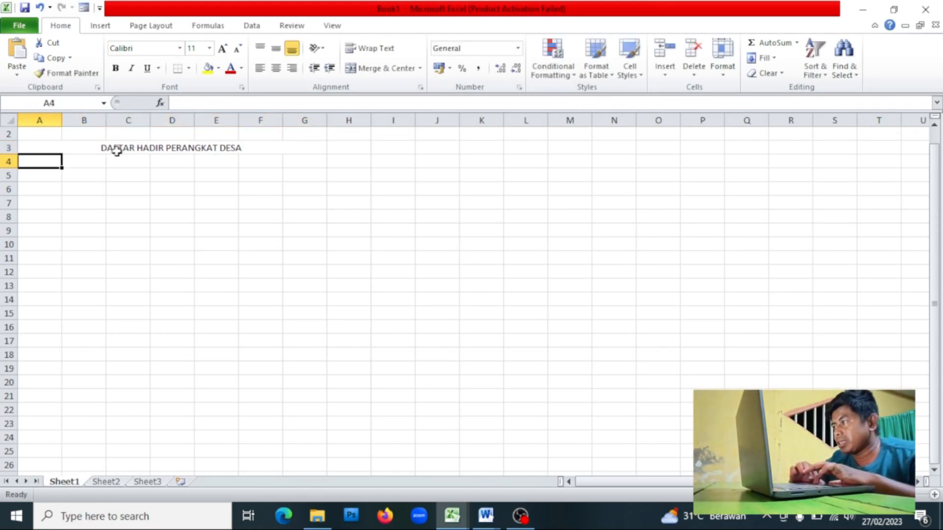
Merge and centre the title across A3:G3 at font size 20, then select cell A5.
{"action": "left_click_drag", "start_coordinate": [40, 147], "coordinate": [304, 148]}
{"action": "left_click", "coordinate": [383, 67]}
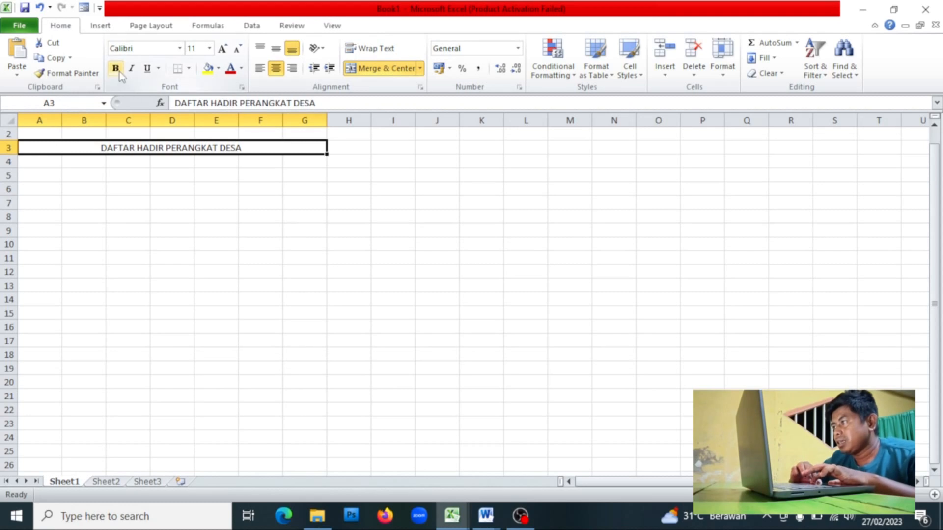
{"action": "left_click", "coordinate": [116, 68]}
{"action": "left_click", "coordinate": [209, 48]}
{"action": "left_click", "coordinate": [198, 160]}
{"action": "left_click", "coordinate": [224, 243]}
{"action": "left_click", "coordinate": [41, 172]}
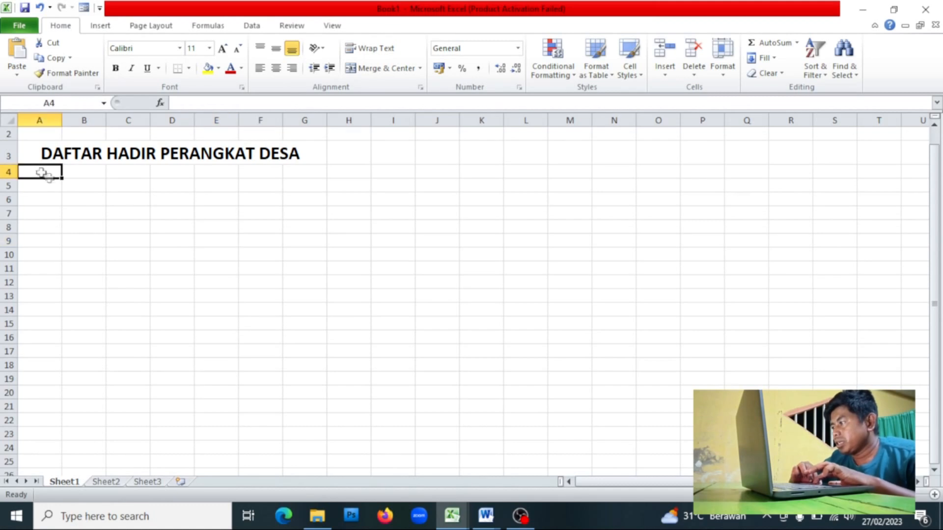
{"action": "left_click", "coordinate": [44, 186]}
Enter the headers NO in A5 and NAMA PERANGKAT DESA in B5.
{"action": "type", "text": "NO"}
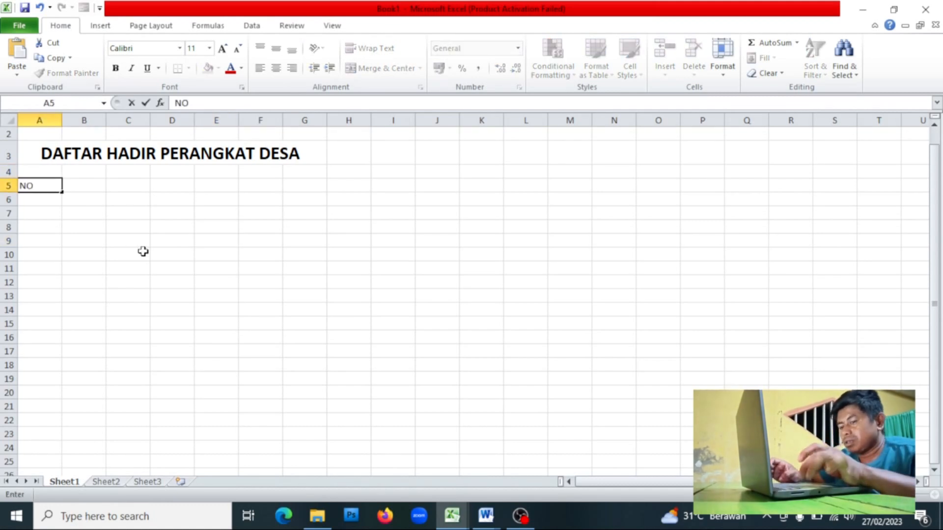
{"action": "key", "text": "Tab"}
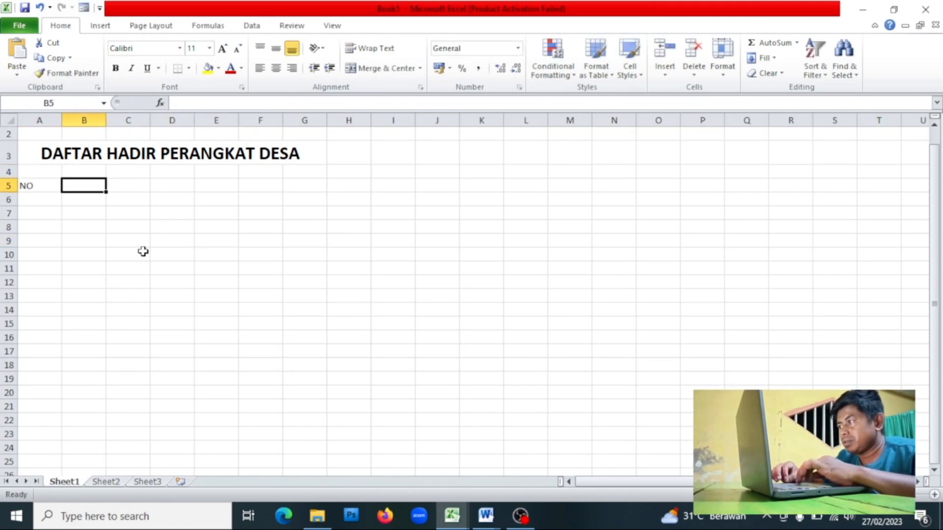
{"action": "type", "text": "NAMA"}
{"action": "key", "text": "Tab"}
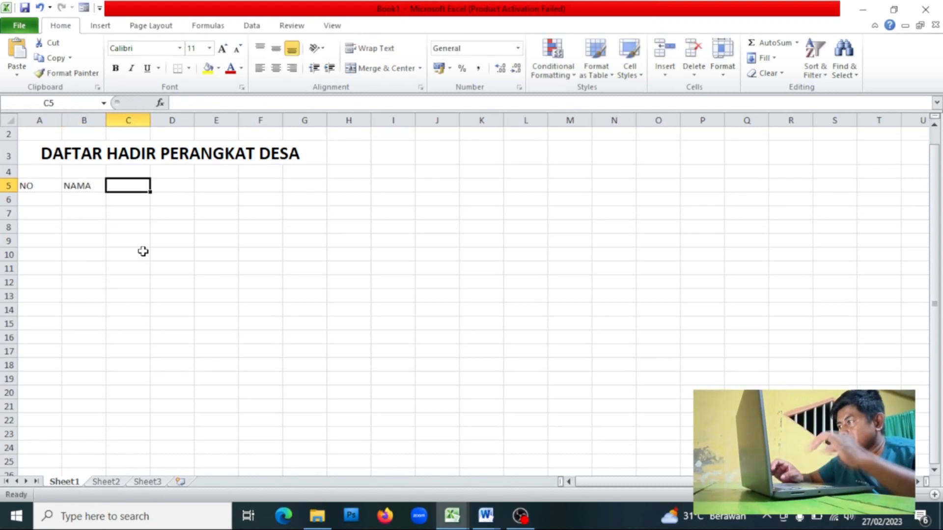
{"action": "double_click", "coordinate": [97, 186]}
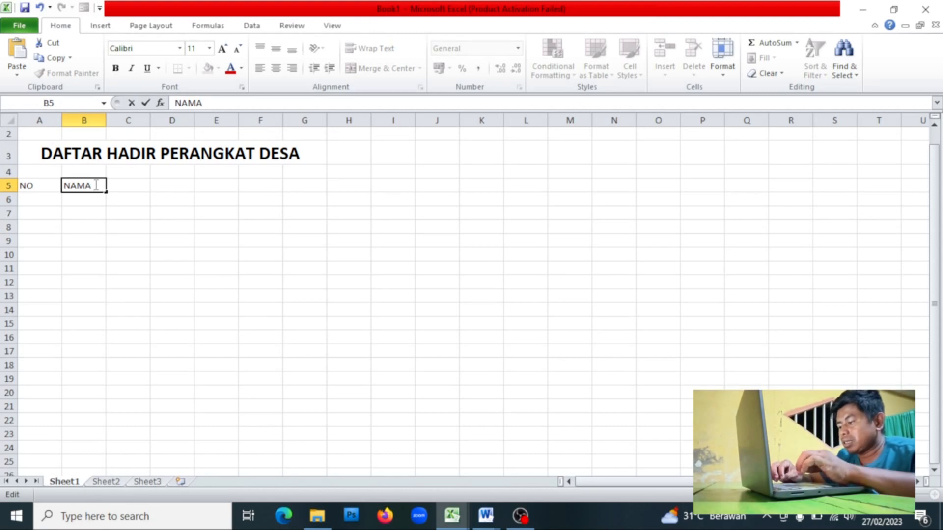
{"action": "type", "text": "PERAN"}
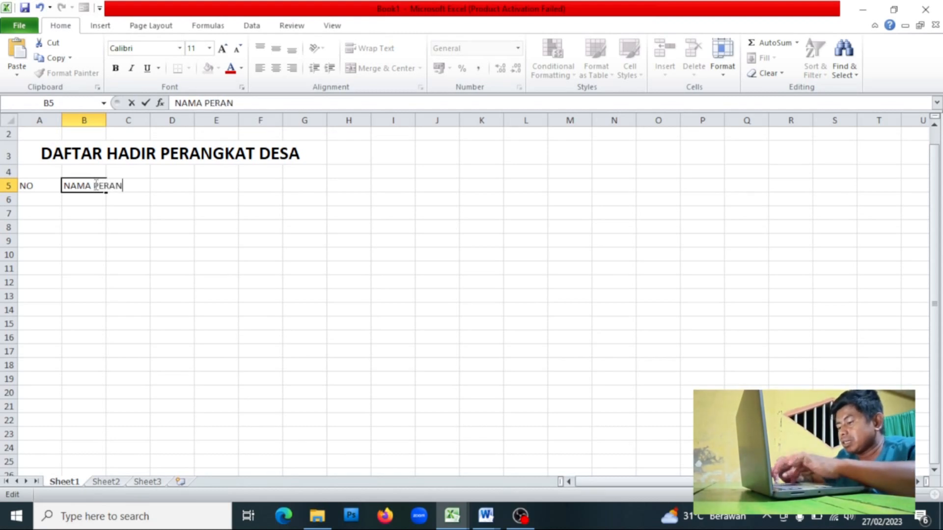
{"action": "type", "text": "GKAT DE"}
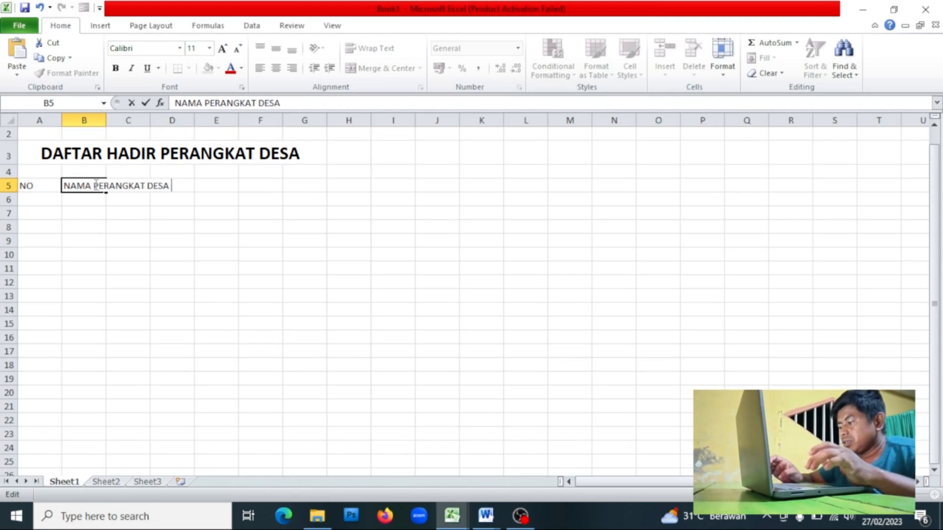
{"action": "type", "text": "SA"}
{"action": "key", "text": "Tab"}
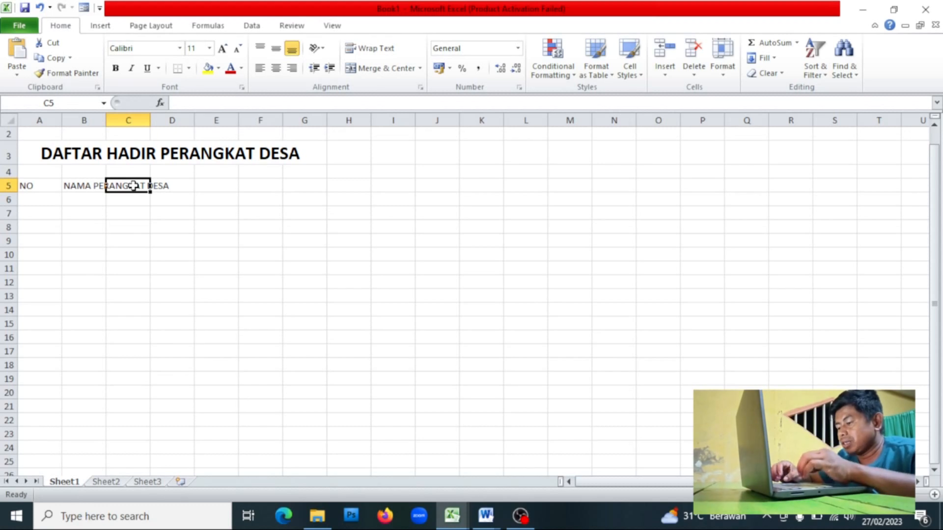
Enter the headers TGL LAHIR, JABATAN and JAM MASUK in C5:E5.
{"action": "type", "text": "TGL LAHIR"}
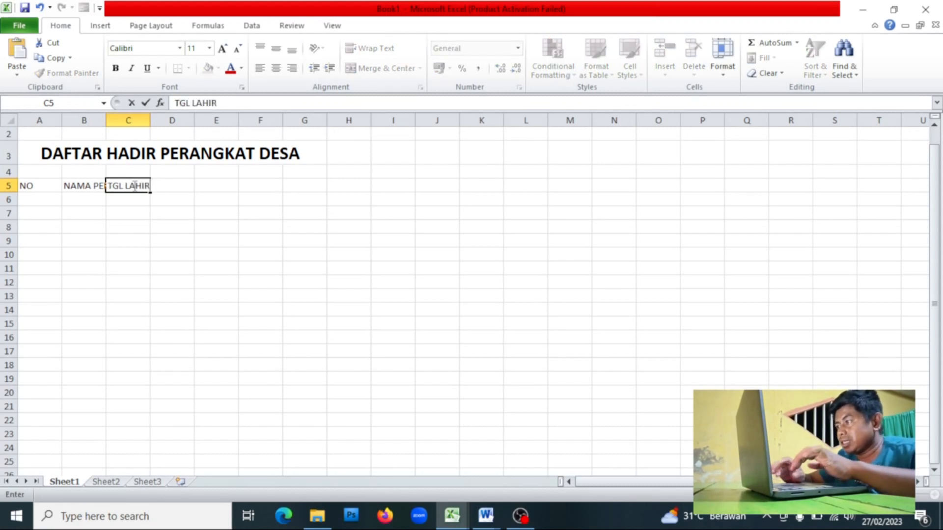
{"action": "key", "text": "Tab"}
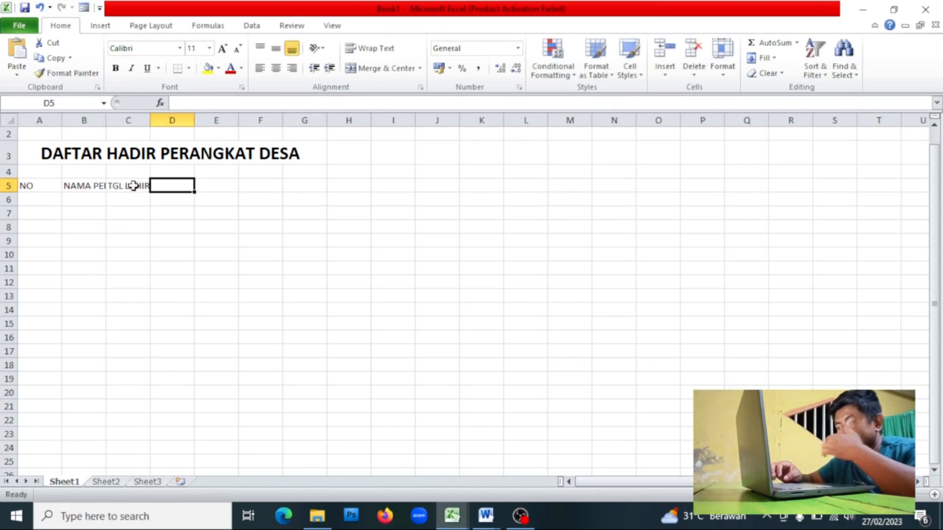
{"action": "type", "text": "JABATAN"}
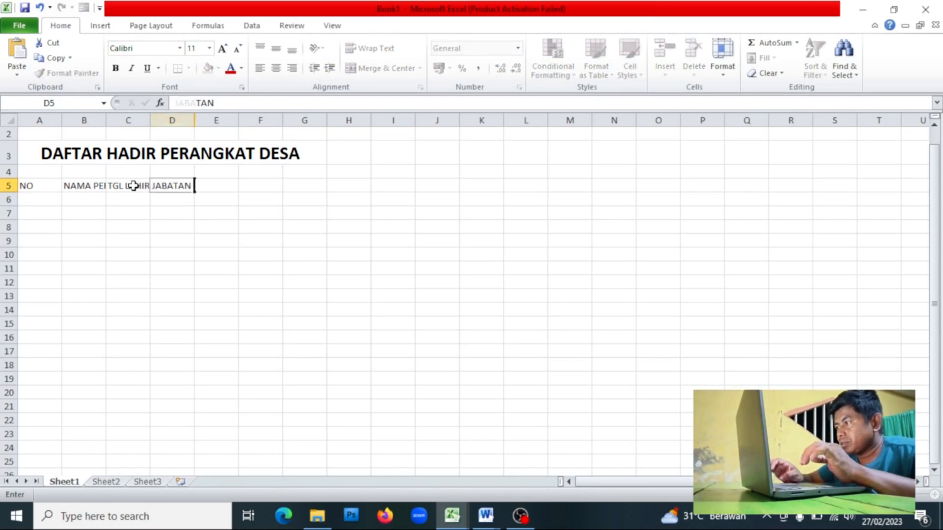
{"action": "key", "text": "Tab"}
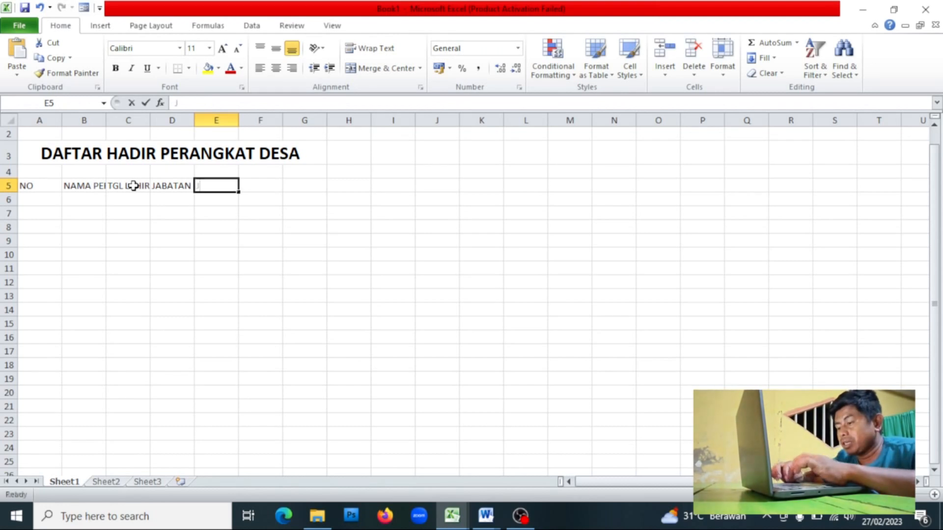
{"action": "type", "text": "JAM MASUK"}
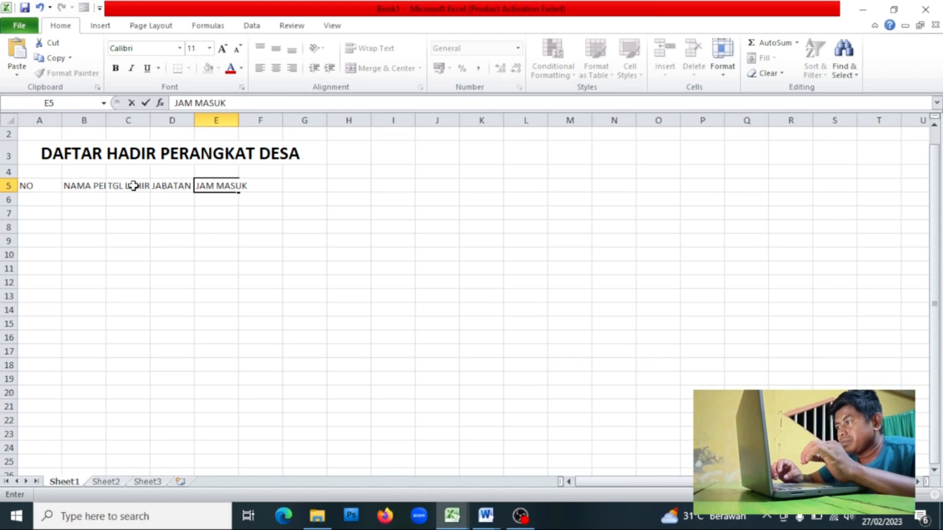
{"action": "key", "text": "Tab"}
Enter JAM KANTOR in F5 and KETERANGAN in G5.
{"action": "type", "text": "JAM"}
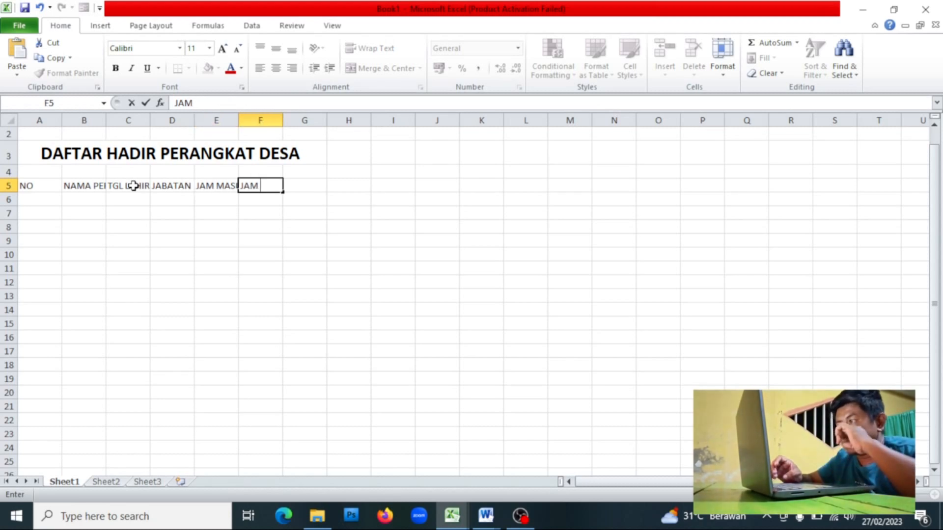
{"action": "type", "text": " KANO"}
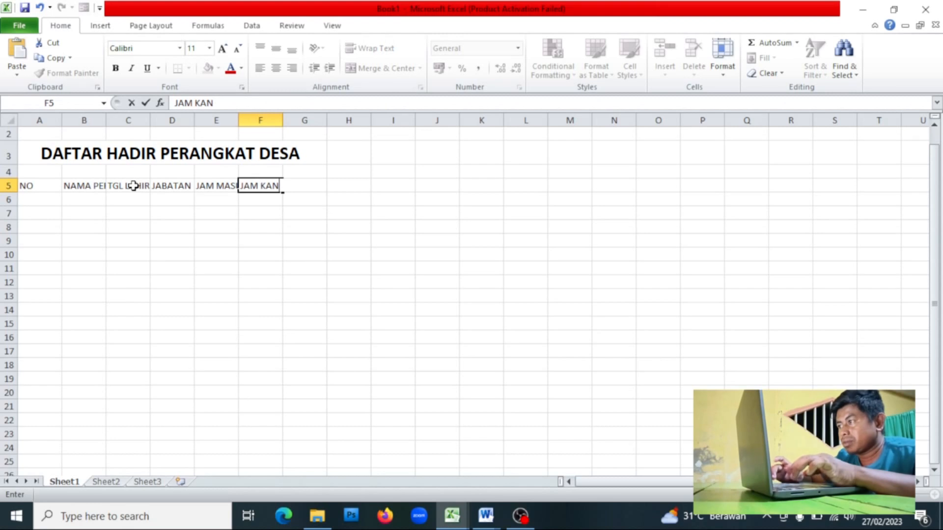
{"action": "type", "text": "TOR"}
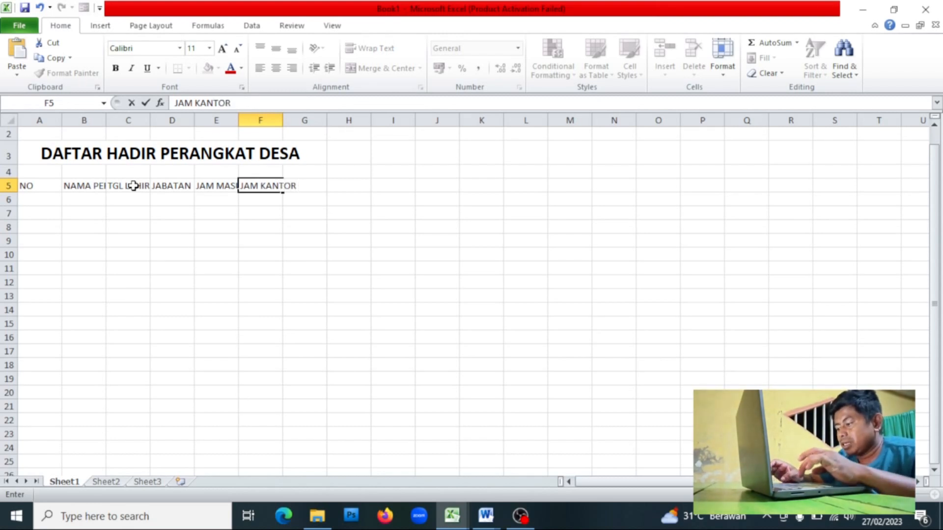
{"action": "key", "text": "Tab"}
{"action": "type", "text": "KET"}
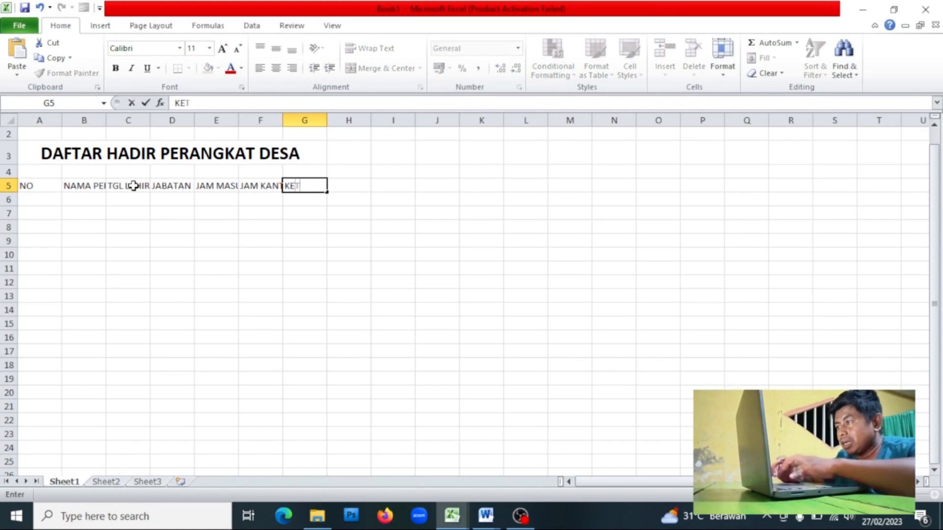
{"action": "key", "text": "Tab"}
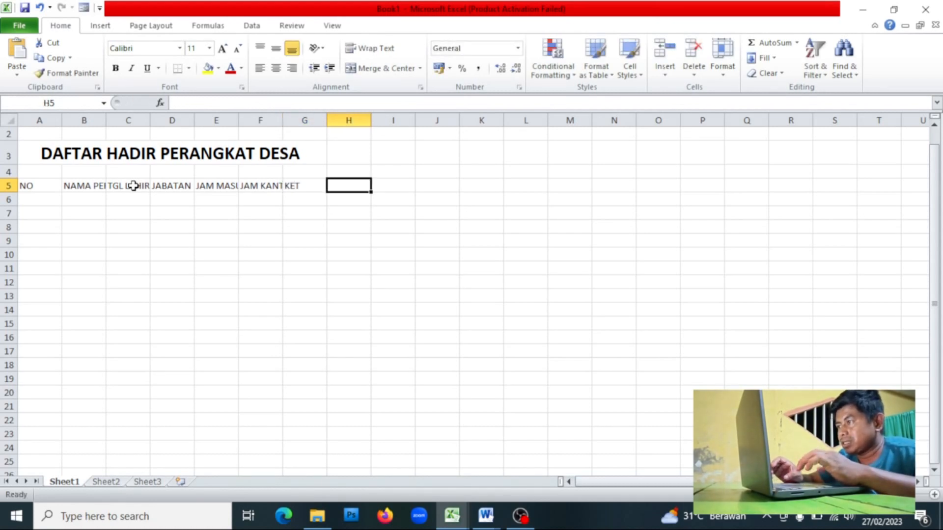
{"action": "double_click", "coordinate": [308, 188]}
{"action": "type", "text": "E"}
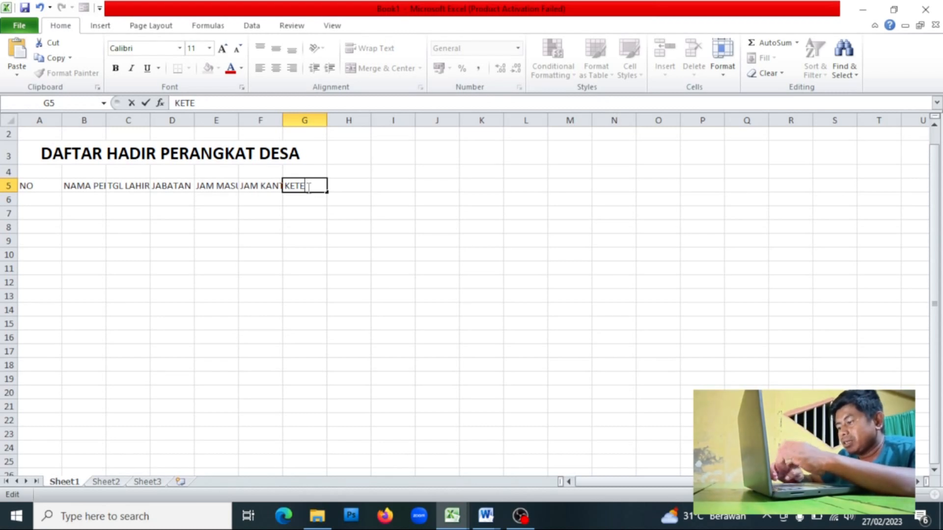
{"action": "type", "text": "RANGAN"}
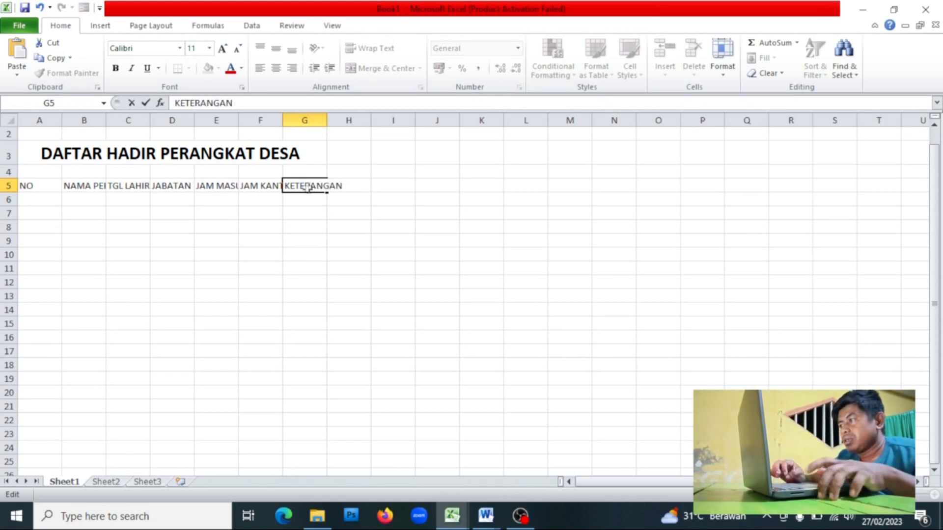
{"action": "key", "text": "Return"}
{"action": "left_click", "coordinate": [81, 186]}
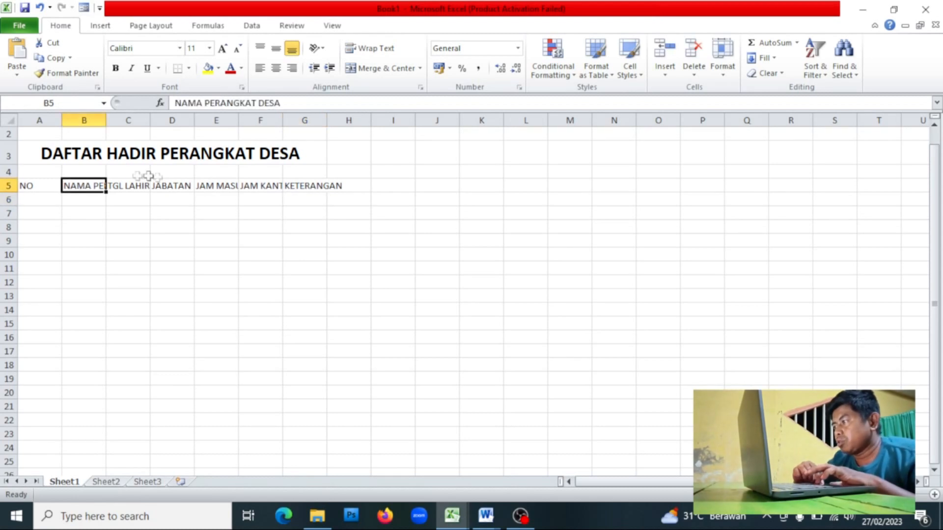
Review each row-5 heading from TGL LAHIR to KETERANGAN for truncated text.
{"action": "left_click", "coordinate": [132, 182]}
{"action": "left_click", "coordinate": [169, 187]}
{"action": "left_click", "coordinate": [214, 186]}
{"action": "left_click", "coordinate": [265, 187]}
{"action": "left_click", "coordinate": [302, 189]}
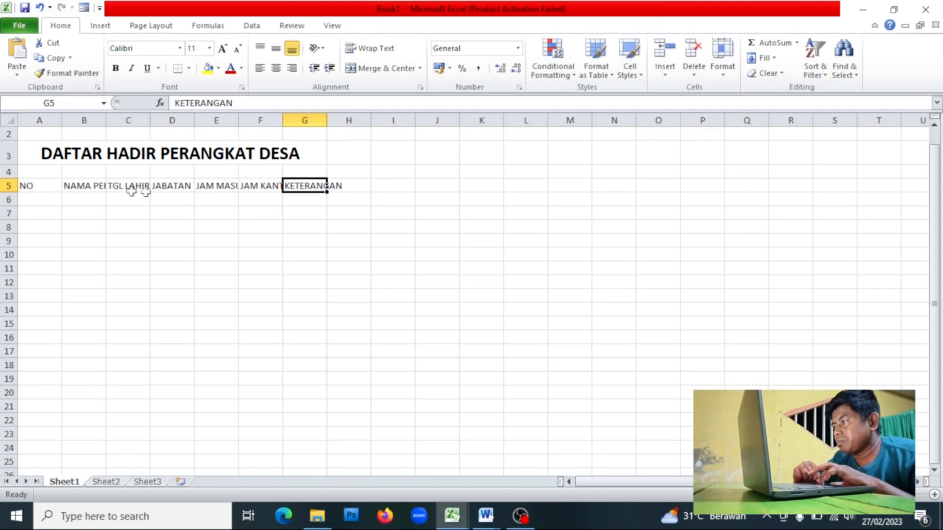
{"action": "left_click", "coordinate": [79, 186]}
{"action": "left_click", "coordinate": [129, 186]}
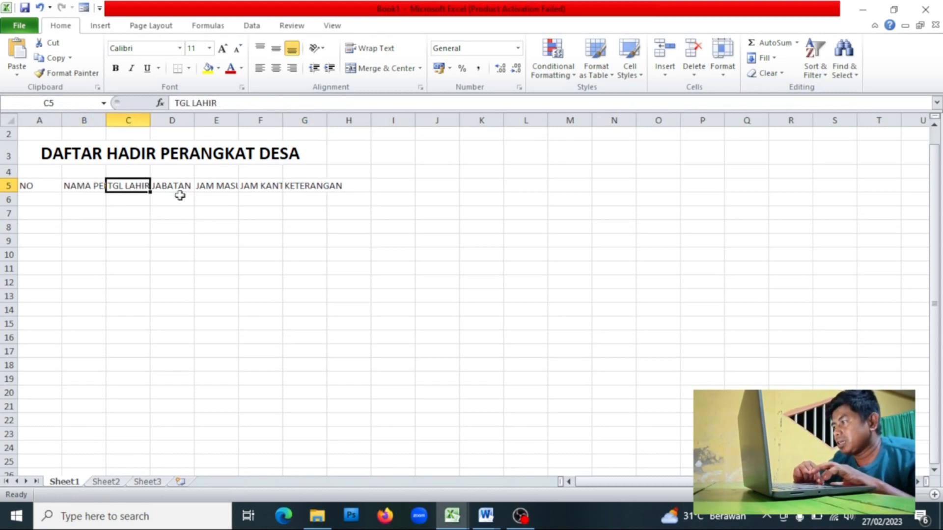
{"action": "left_click", "coordinate": [84, 184]}
{"action": "left_click", "coordinate": [228, 183]}
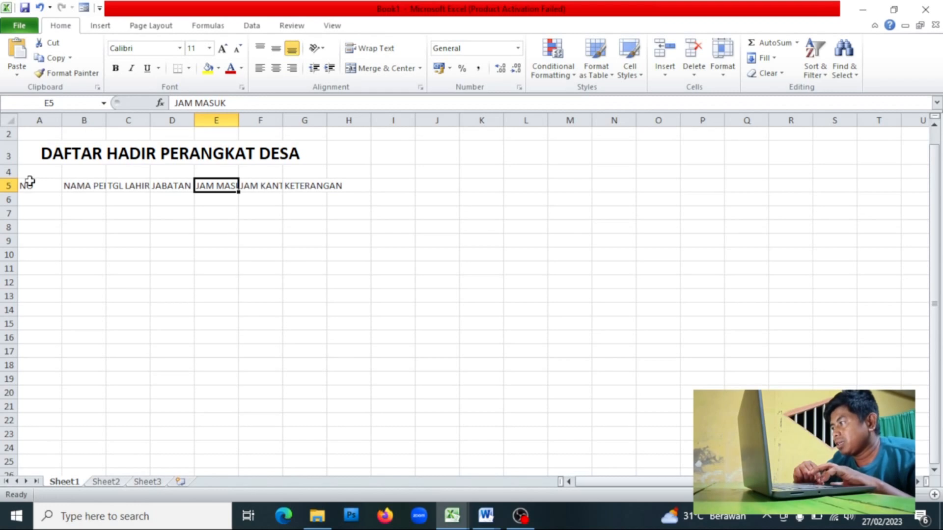
Autofit all worksheet columns to their contents, then return to cell A5.
{"action": "left_click", "coordinate": [9, 120]}
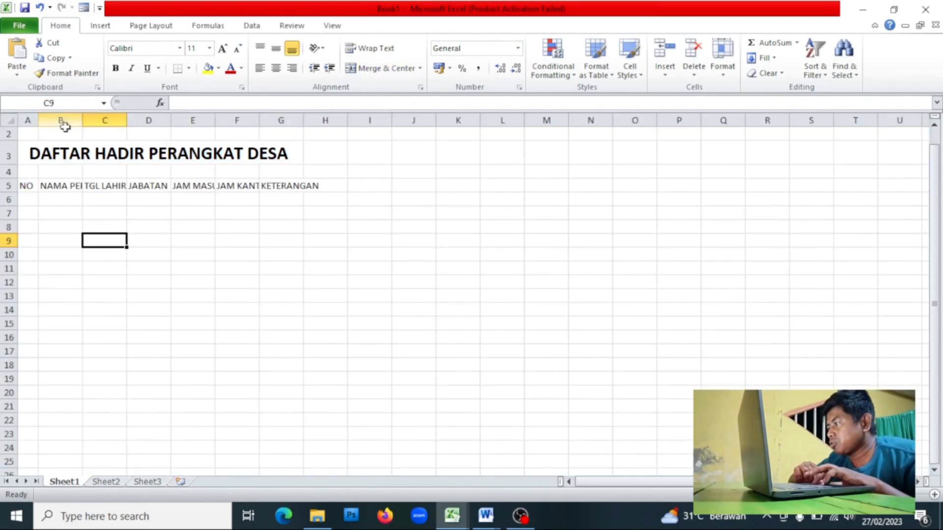
{"action": "mouse_move", "coordinate": [83, 121]}
{"action": "left_mouse_down"}
{"action": "mouse_move", "coordinate": [137, 121]}
{"action": "mouse_move", "coordinate": [91, 123]}
{"action": "left_mouse_up"}
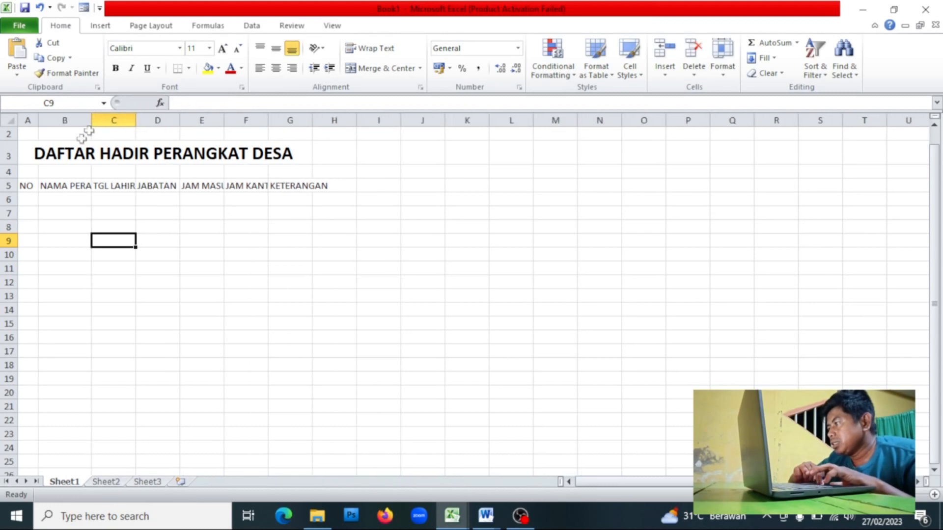
{"action": "left_click", "coordinate": [11, 120]}
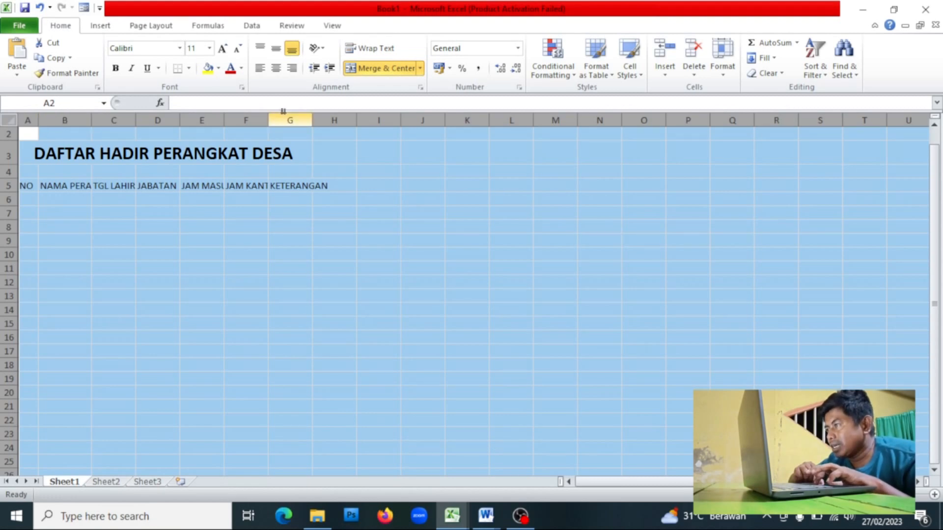
{"action": "double_click", "coordinate": [92, 120]}
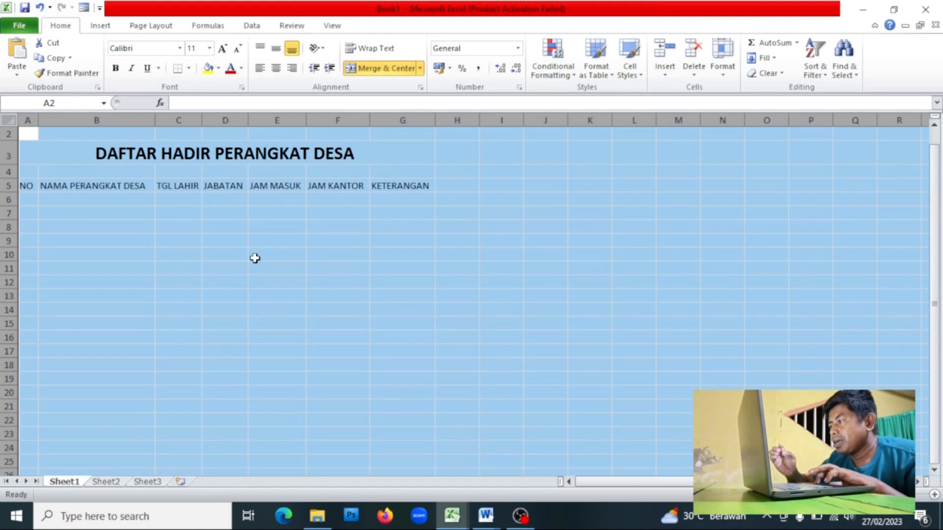
{"action": "left_click", "coordinate": [179, 199]}
{"action": "left_click", "coordinate": [32, 185]}
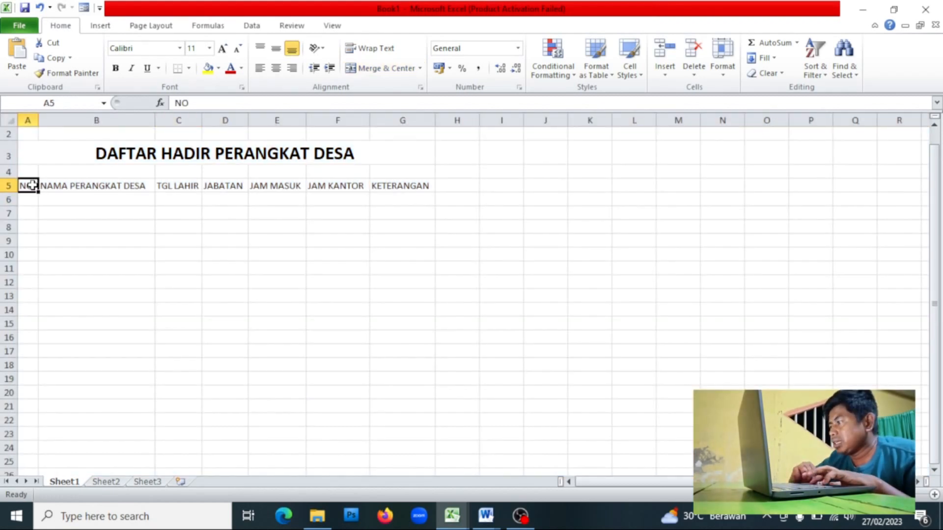
{"action": "left_click_drag", "start_coordinate": [36, 184], "coordinate": [397, 187]}
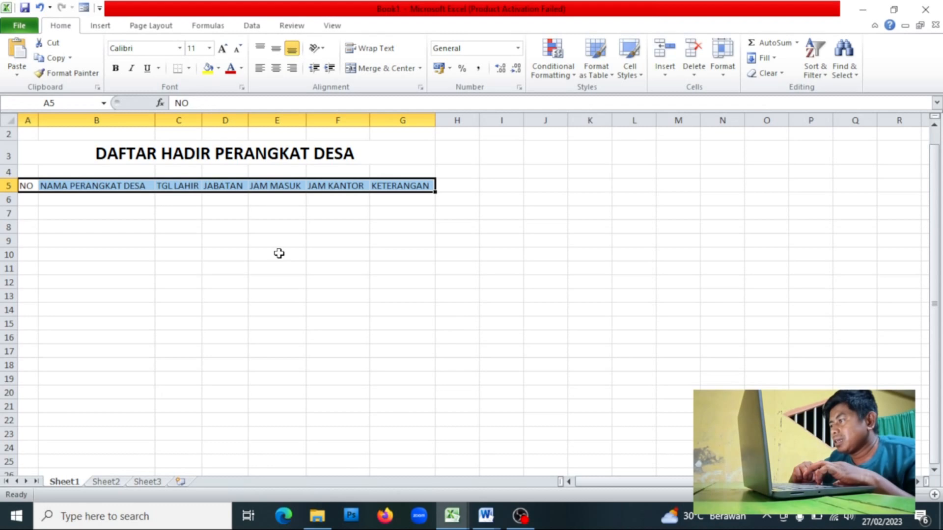
{"action": "left_click", "coordinate": [30, 201]}
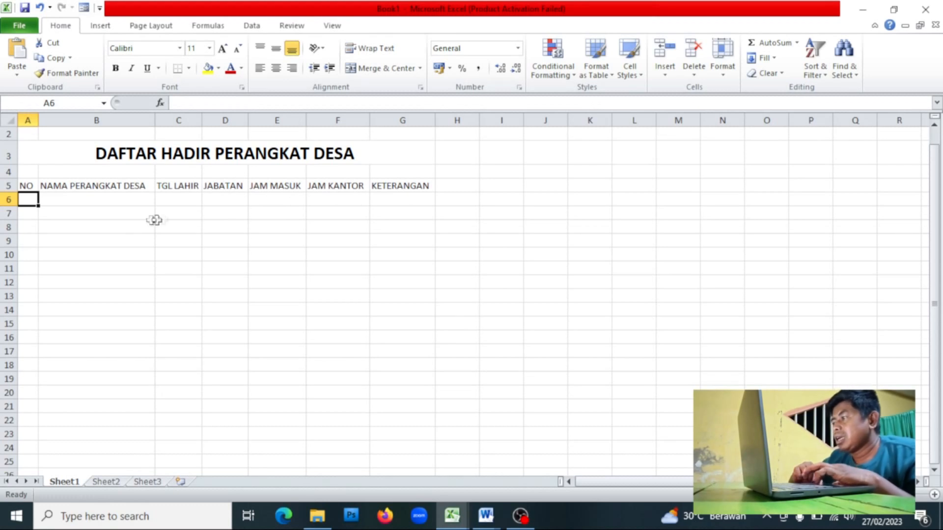
{"action": "left_click", "coordinate": [178, 198]}
{"action": "left_click", "coordinate": [186, 229]}
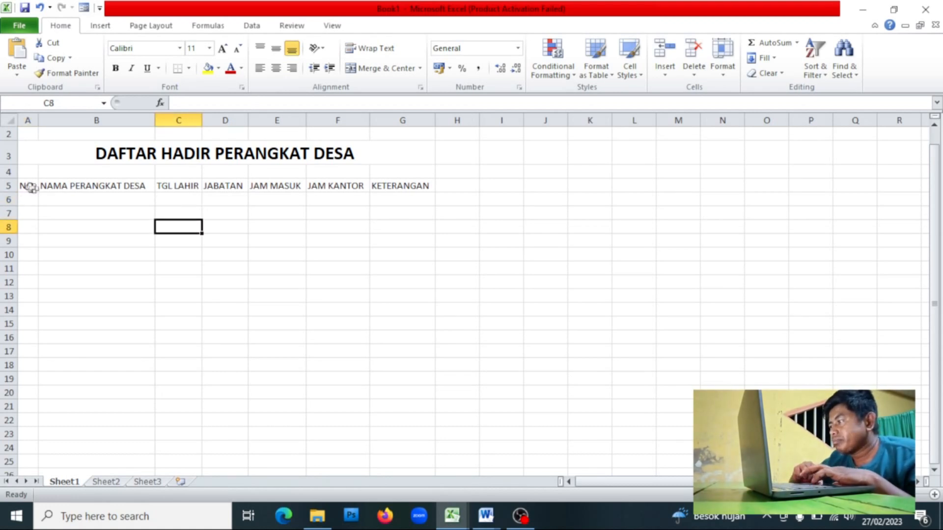
{"action": "left_click_drag", "start_coordinate": [26, 186], "coordinate": [408, 191]}
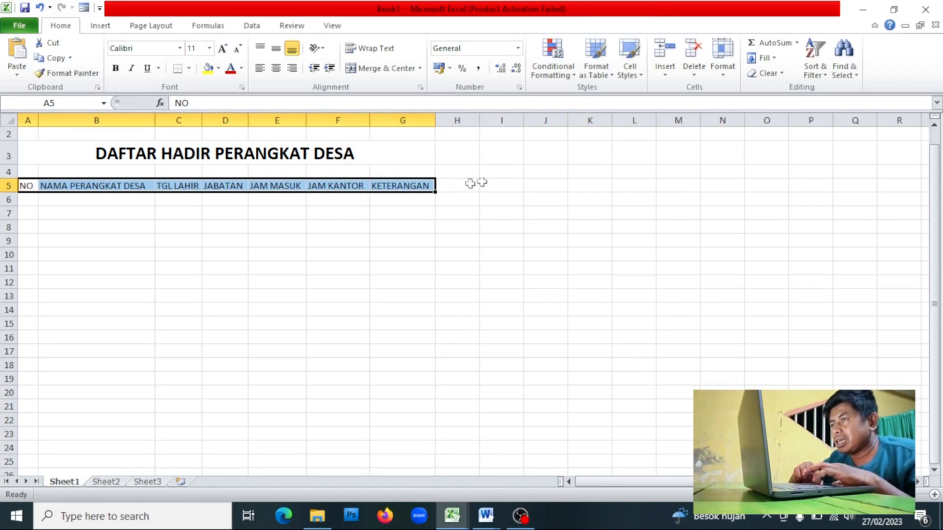
Format A5:G5 as a blue-style table with 'My table has headers' ticked.
{"action": "left_click", "coordinate": [613, 76]}
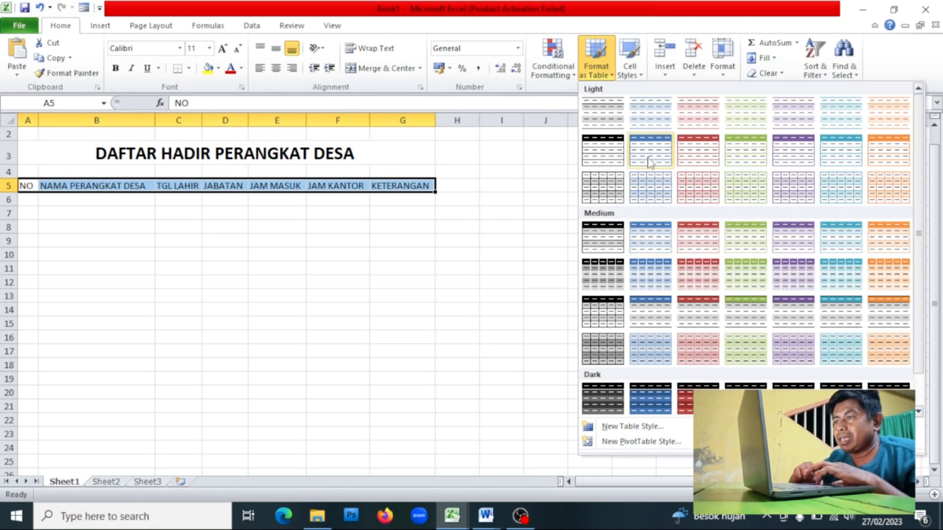
{"action": "left_click", "coordinate": [649, 230]}
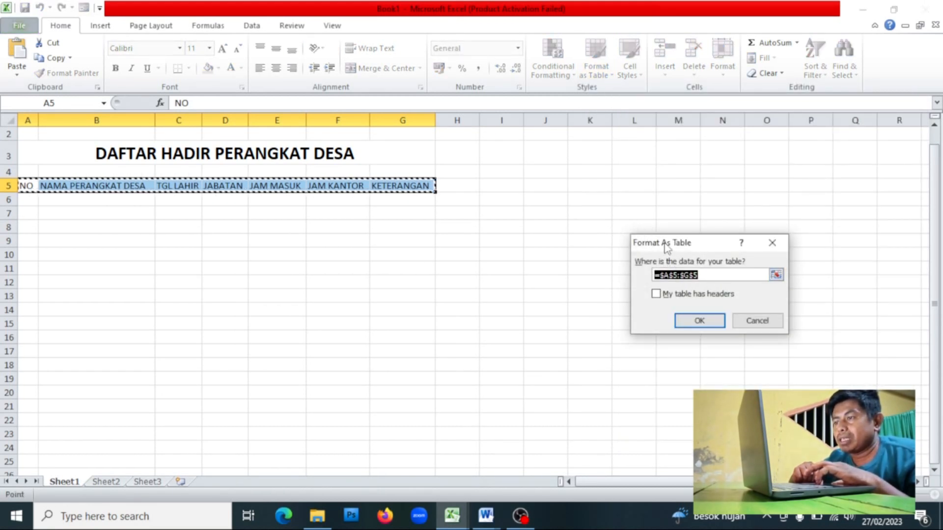
{"action": "left_click_drag", "start_coordinate": [666, 246], "coordinate": [624, 205]}
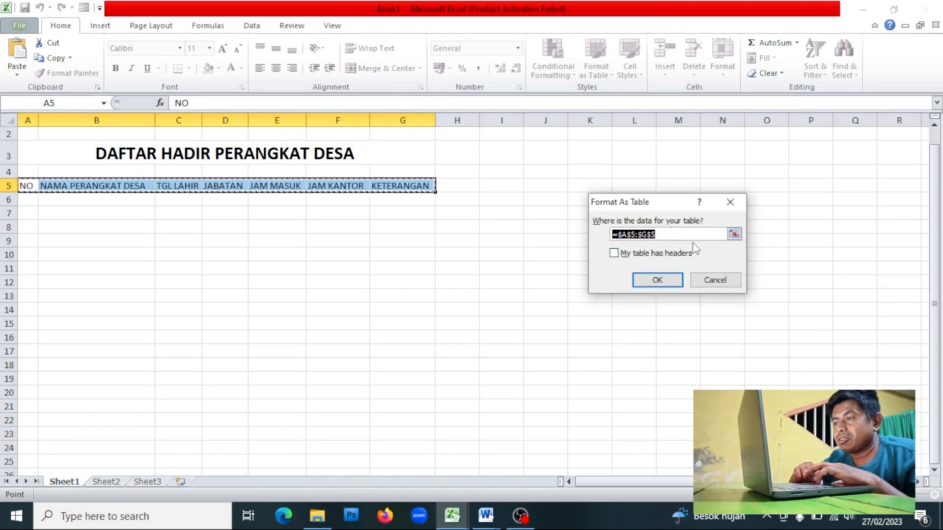
{"action": "left_click", "coordinate": [614, 254]}
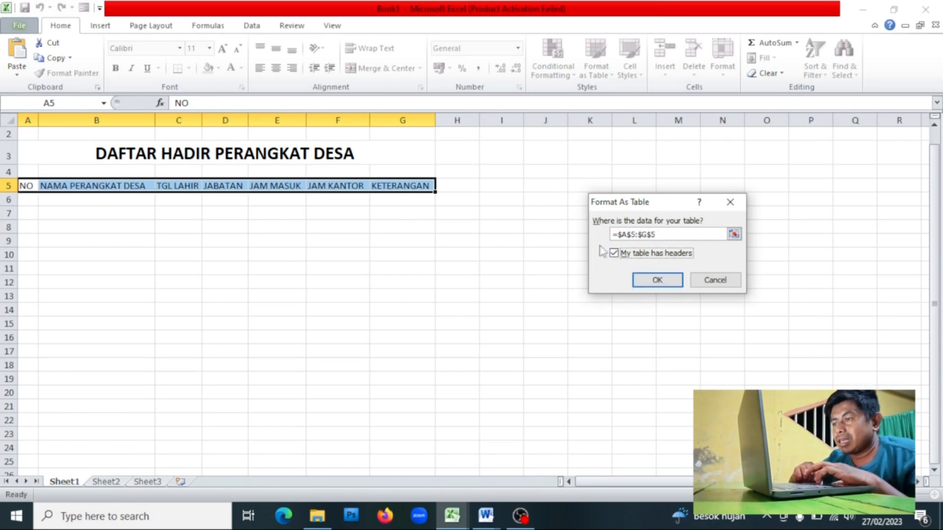
{"action": "left_click", "coordinate": [656, 281]}
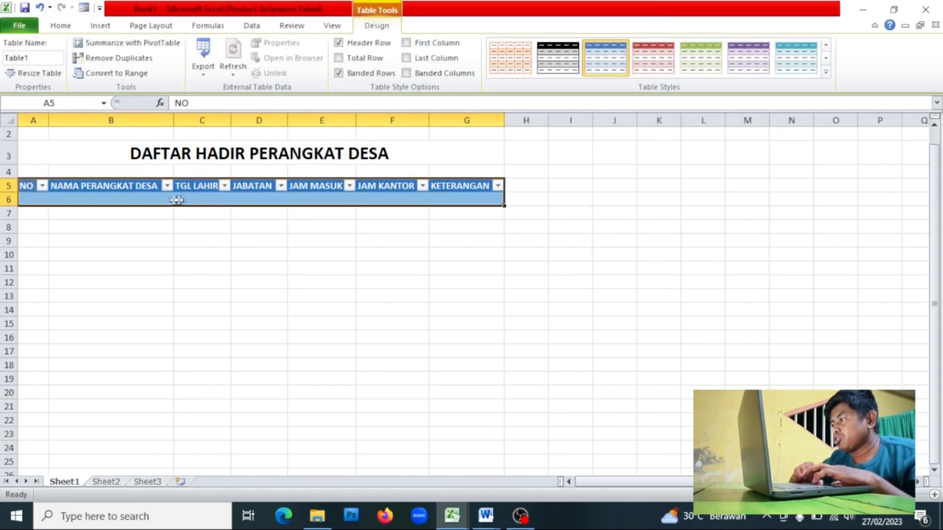
{"action": "left_click", "coordinate": [30, 188]}
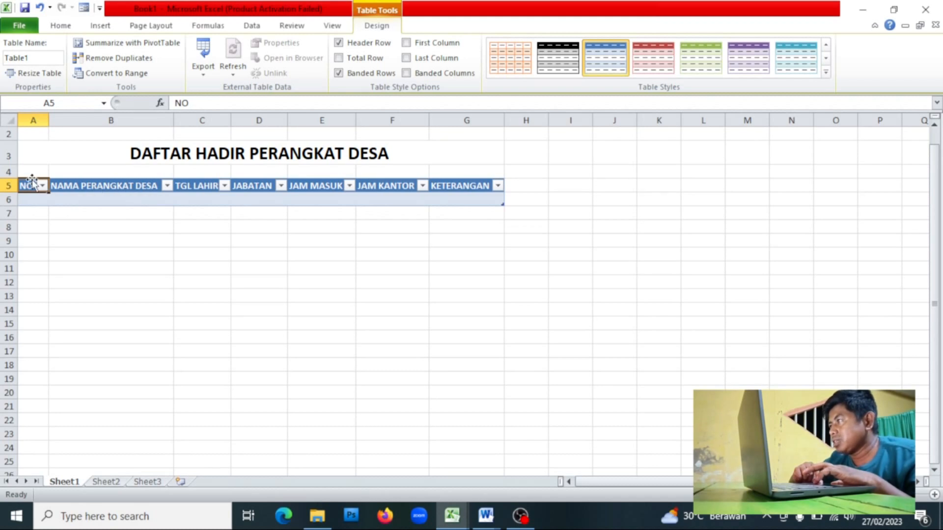
Open Excel Options at the Quick Access Toolbar customization page.
{"action": "left_click", "coordinate": [32, 33]}
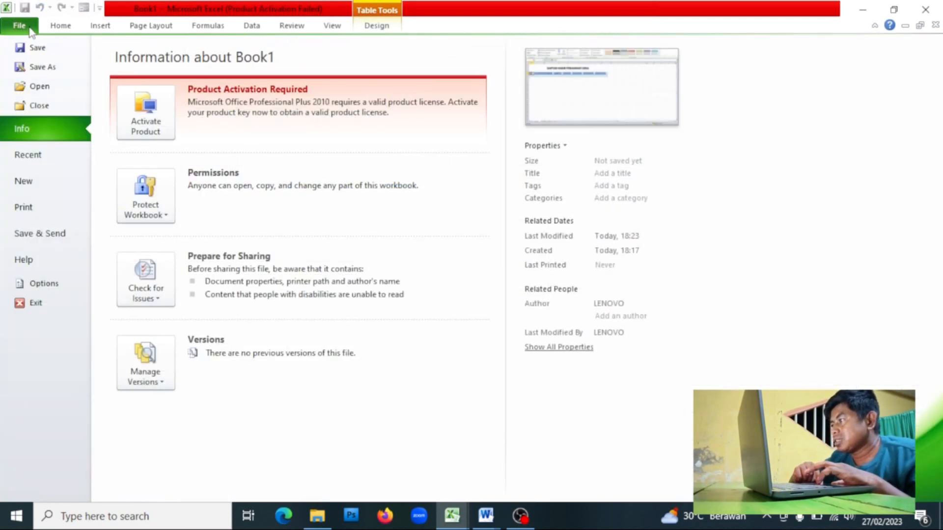
{"action": "left_click", "coordinate": [50, 288]}
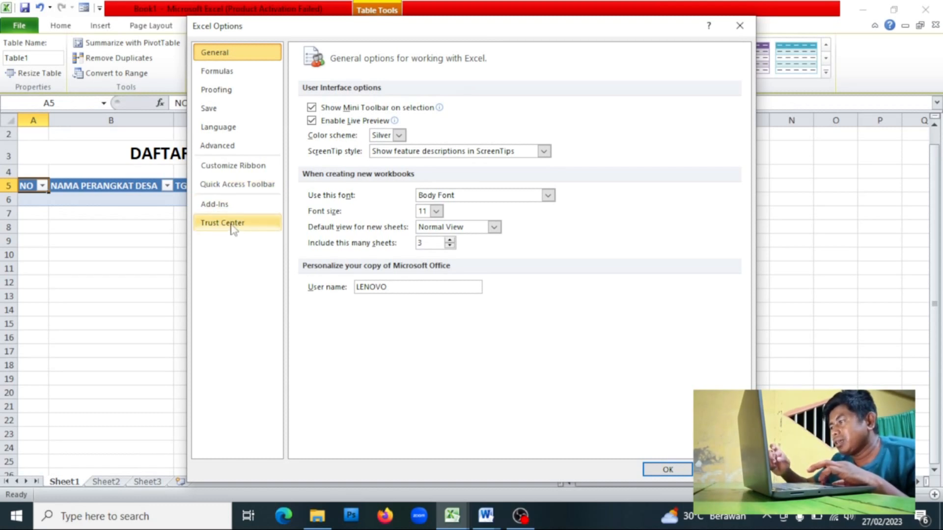
{"action": "left_click", "coordinate": [224, 187]}
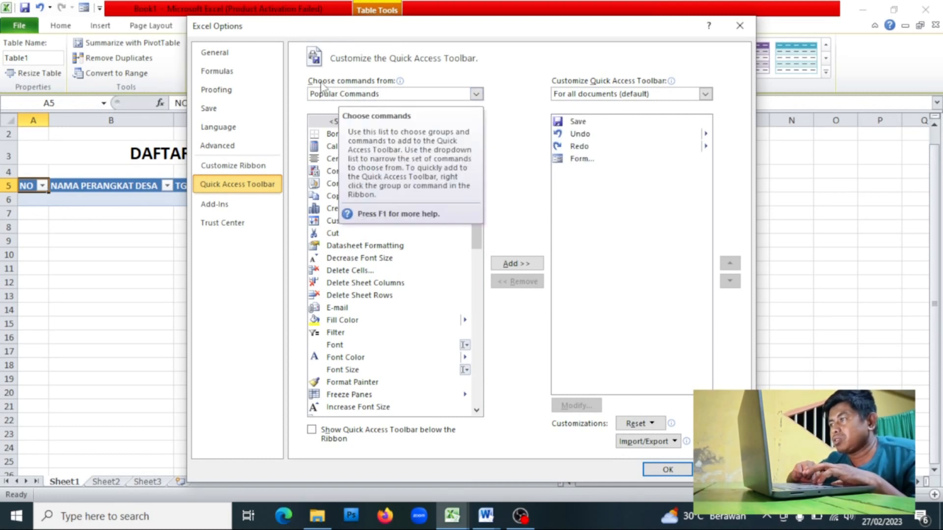
Add Form… from Commands Not in the Ribbon to the Quick Access Toolbar and confirm with OK.
{"action": "left_click", "coordinate": [476, 94]}
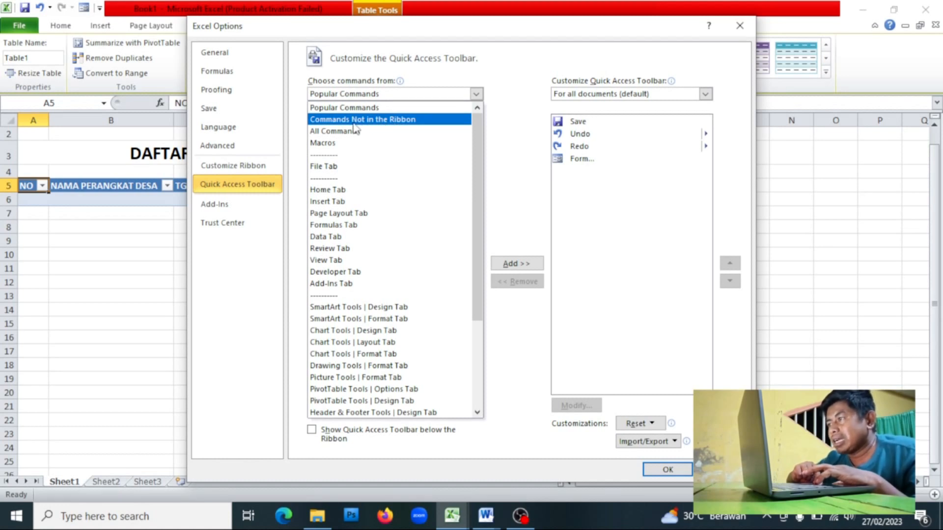
{"action": "left_click", "coordinate": [371, 121]}
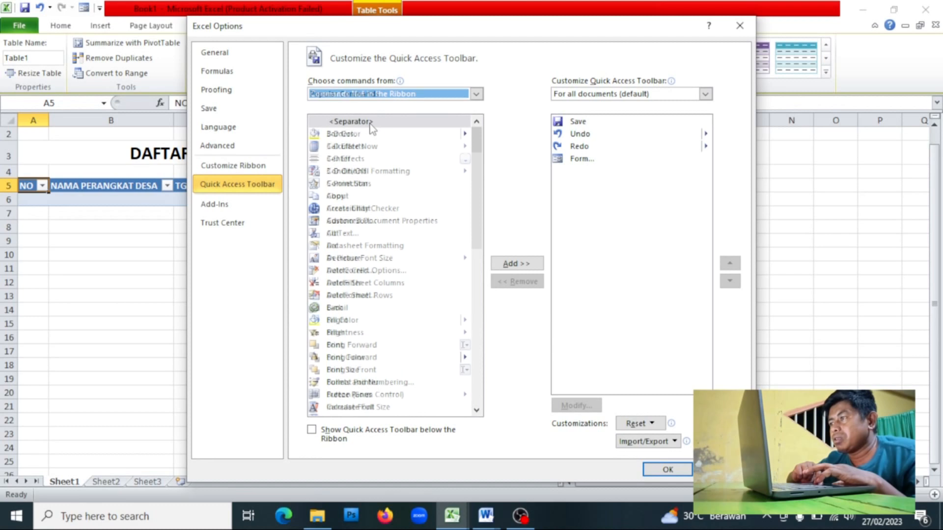
{"action": "double_click", "coordinate": [582, 158]}
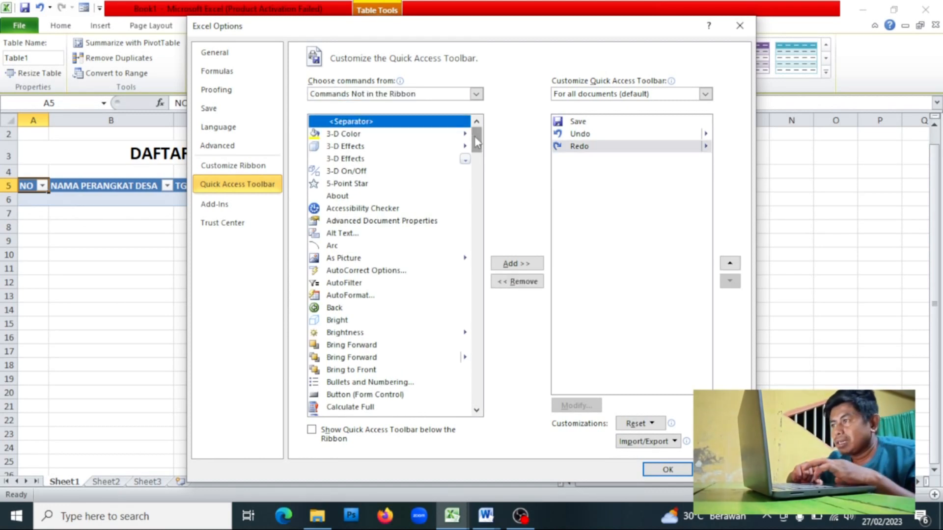
{"action": "left_click_drag", "start_coordinate": [474, 136], "coordinate": [485, 215]}
{"action": "left_click", "coordinate": [346, 279]}
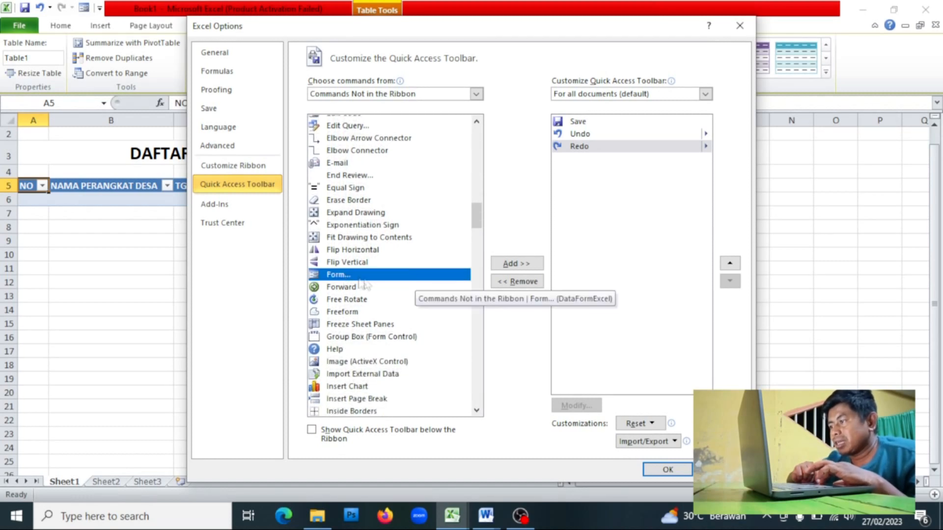
{"action": "left_click", "coordinate": [527, 265]}
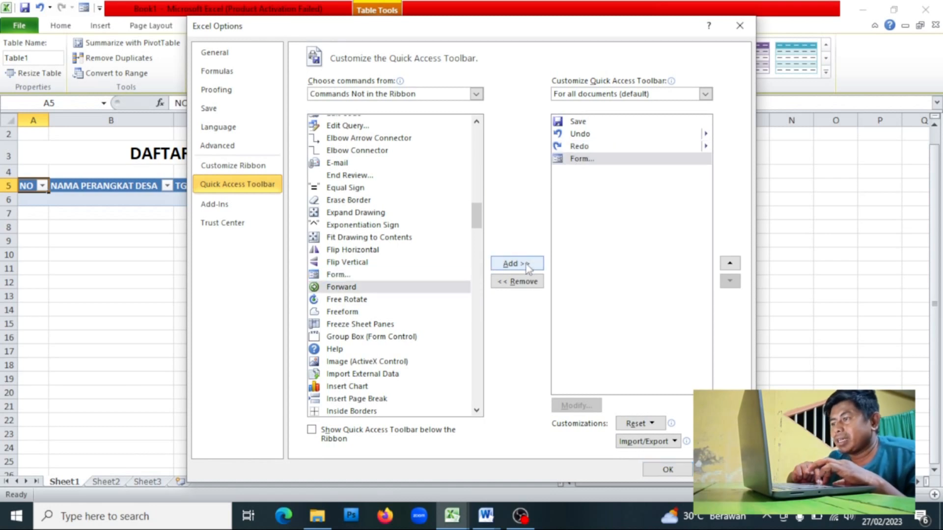
{"action": "left_click", "coordinate": [590, 159]}
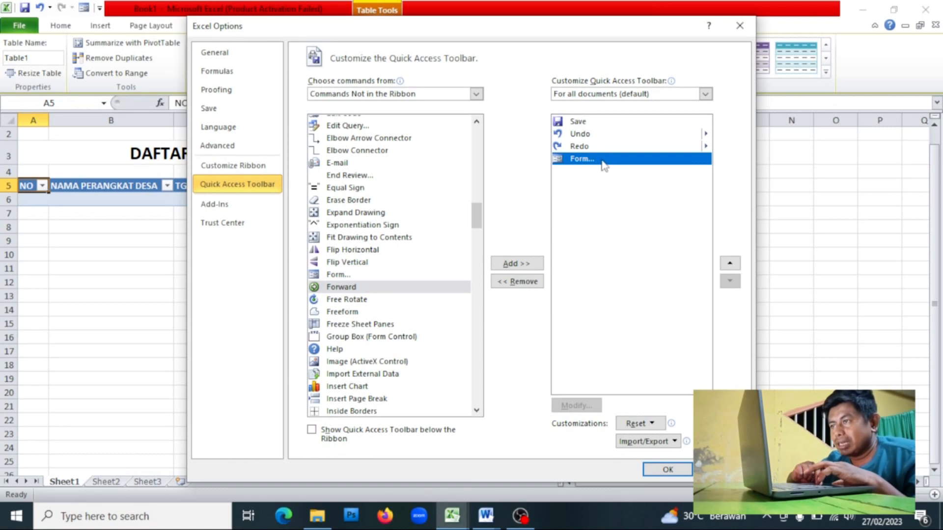
{"action": "left_click", "coordinate": [668, 471]}
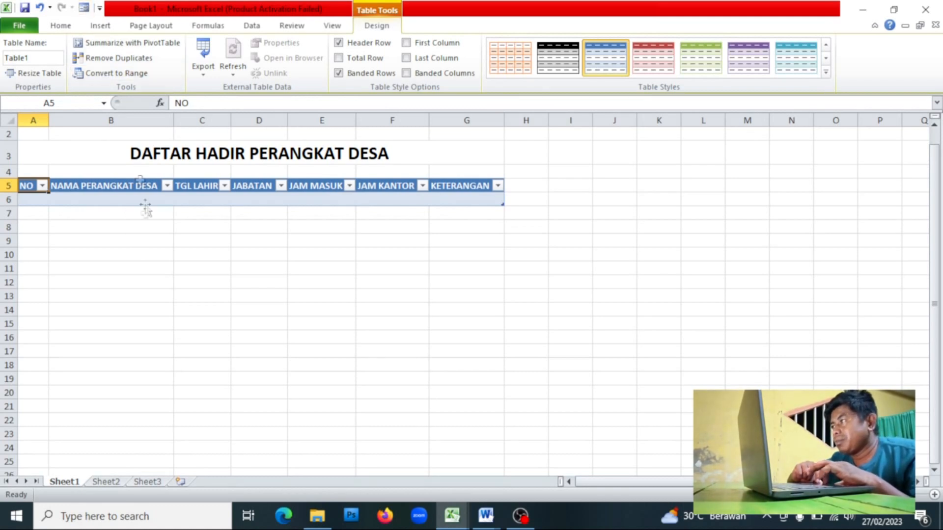
{"action": "left_click", "coordinate": [85, 8]}
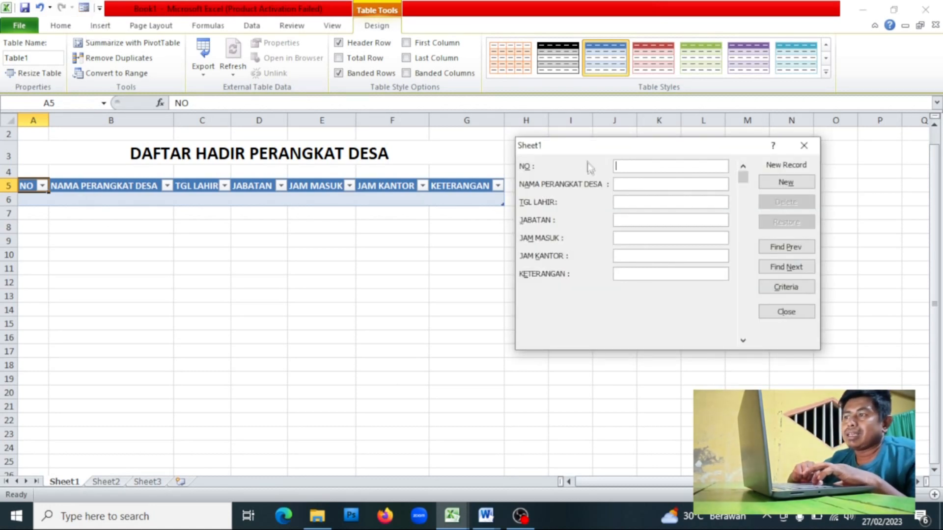
{"action": "left_click_drag", "start_coordinate": [585, 148], "coordinate": [604, 144]}
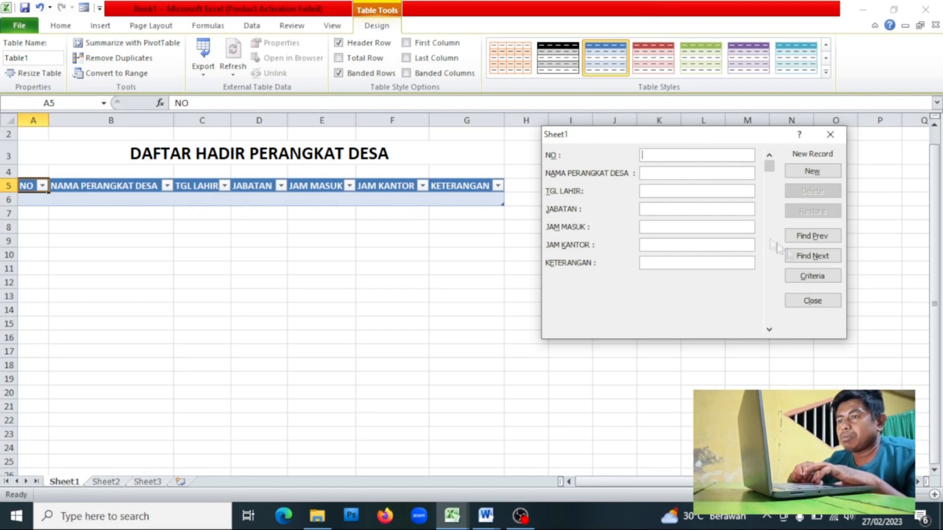
{"action": "left_click", "coordinate": [813, 300]}
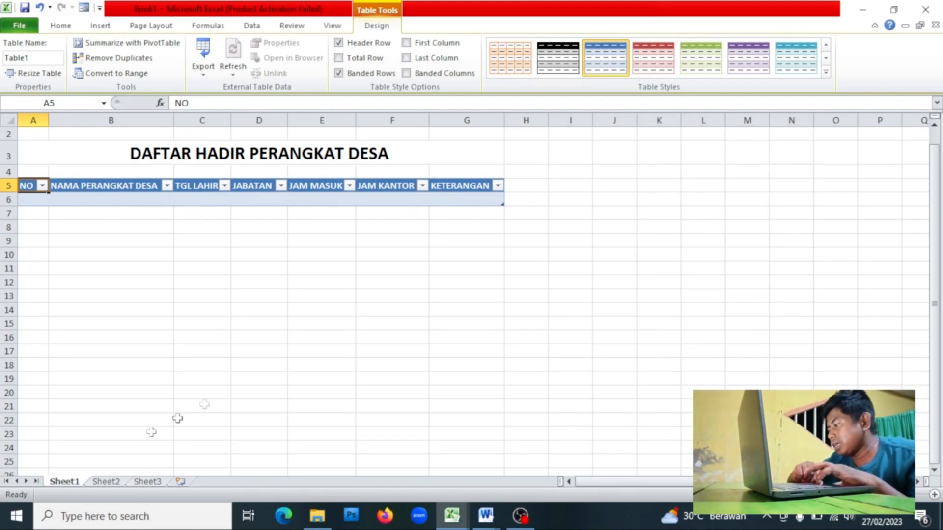
Rename Sheet1 to DAFTAR HADIR PERANGKAT DESA.
{"action": "right_click", "coordinate": [64, 484]}
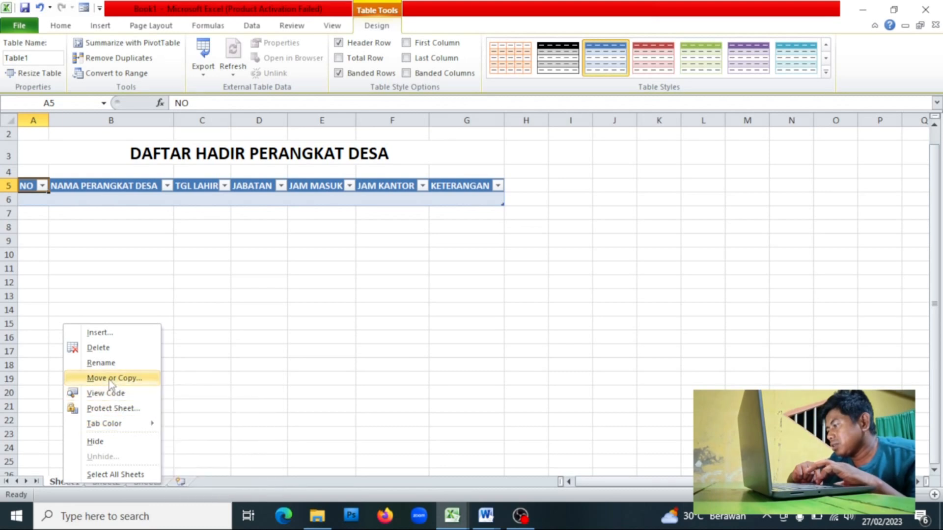
{"action": "left_click", "coordinate": [108, 365]}
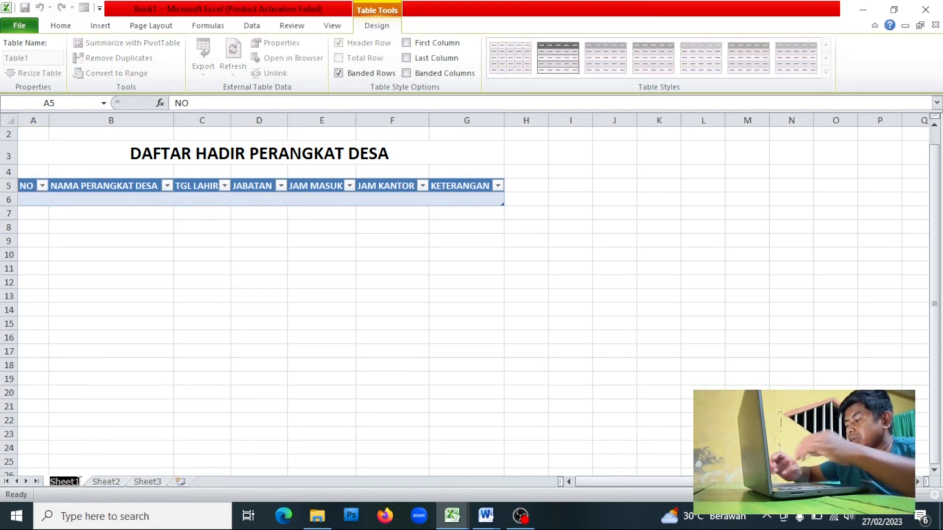
{"action": "key", "text": "Caps_Lock"}
{"action": "type", "text": "daftar"}
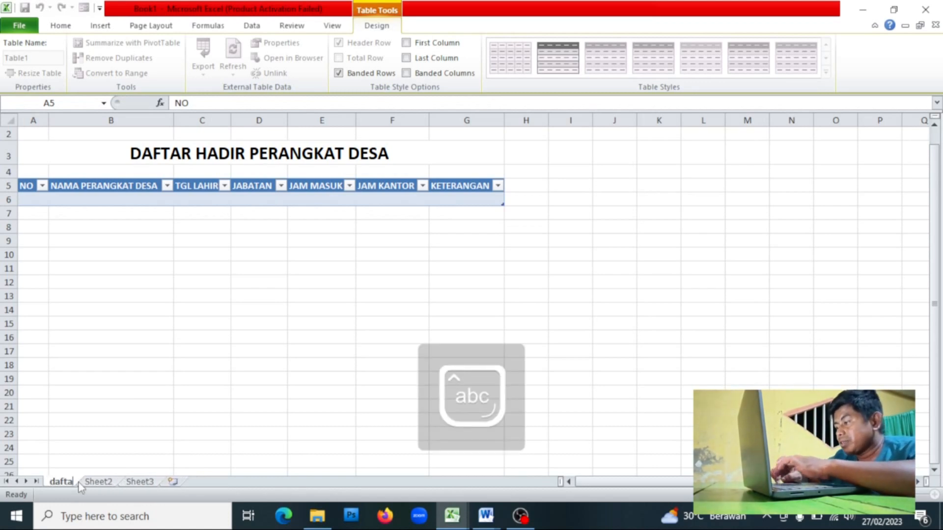
{"action": "key", "text": "BackSpace"}
{"action": "key", "text": "BackSpace"}
{"action": "key", "text": "BackSpace"}
{"action": "key", "text": "BackSpace"}
{"action": "key", "text": "BackSpace"}
{"action": "key", "text": "BackSpace"}
{"action": "key", "text": "Caps_Lock"}
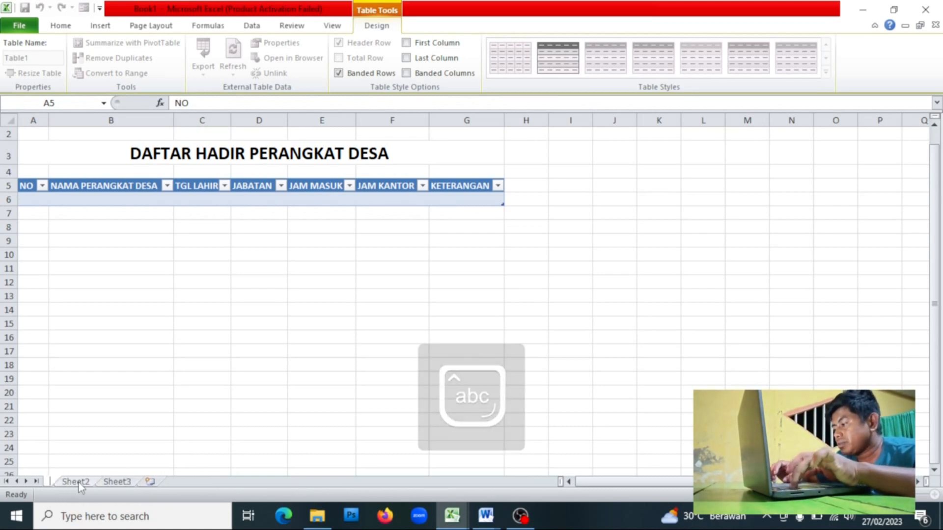
{"action": "type", "text": "DAFT"}
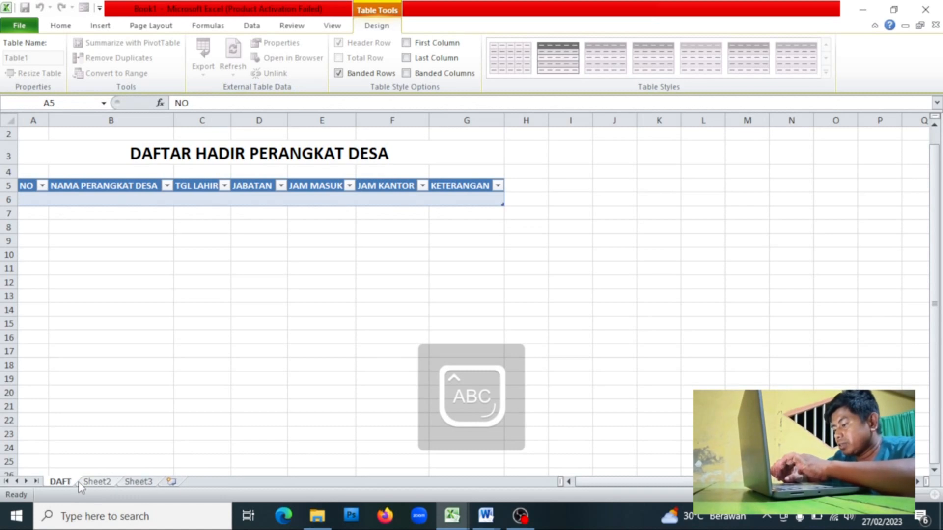
{"action": "type", "text": "ARHADIR"}
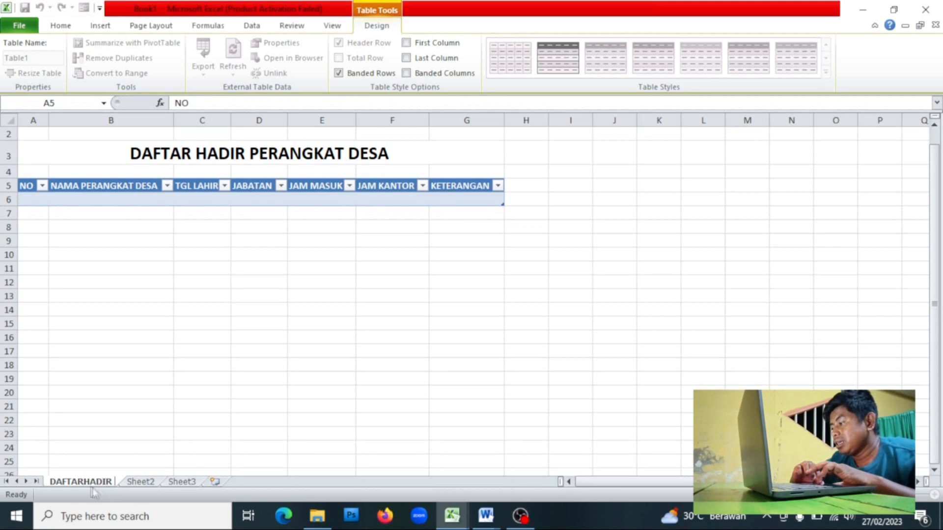
{"action": "left_click", "coordinate": [85, 482]}
{"action": "key", "text": "Return"}
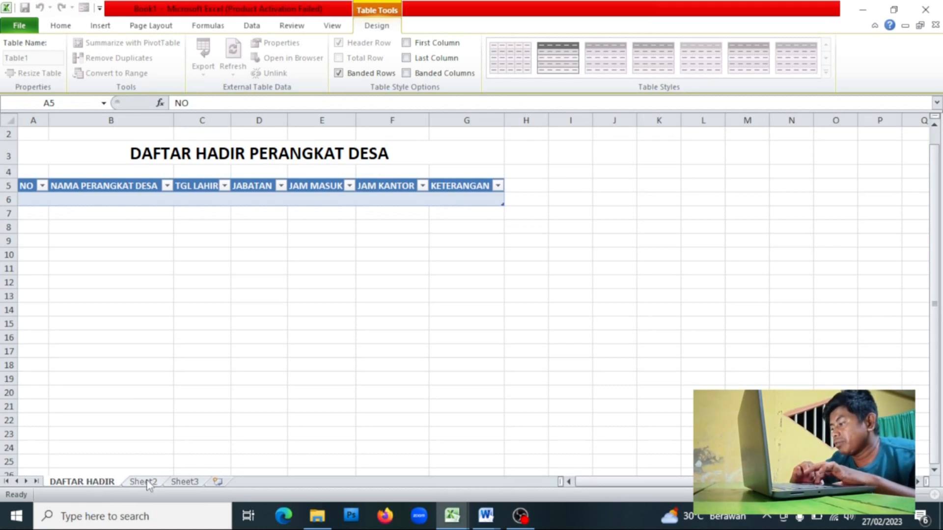
{"action": "type", "text": "PERANGK"}
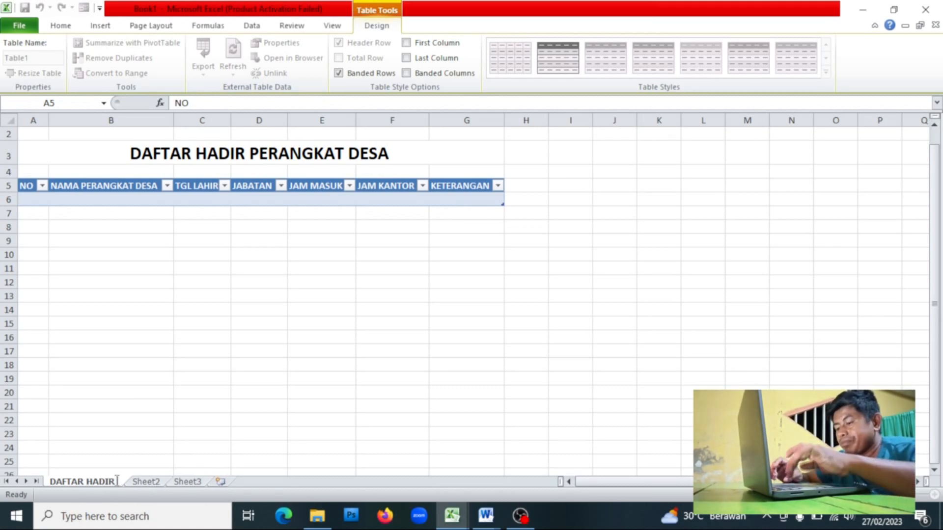
{"action": "type", "text": "AT"}
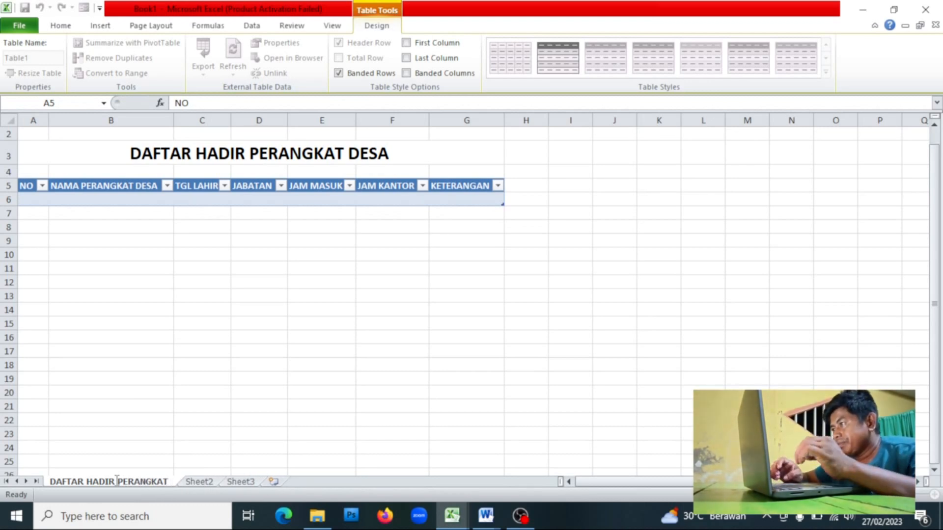
{"action": "type", "text": " DESA"}
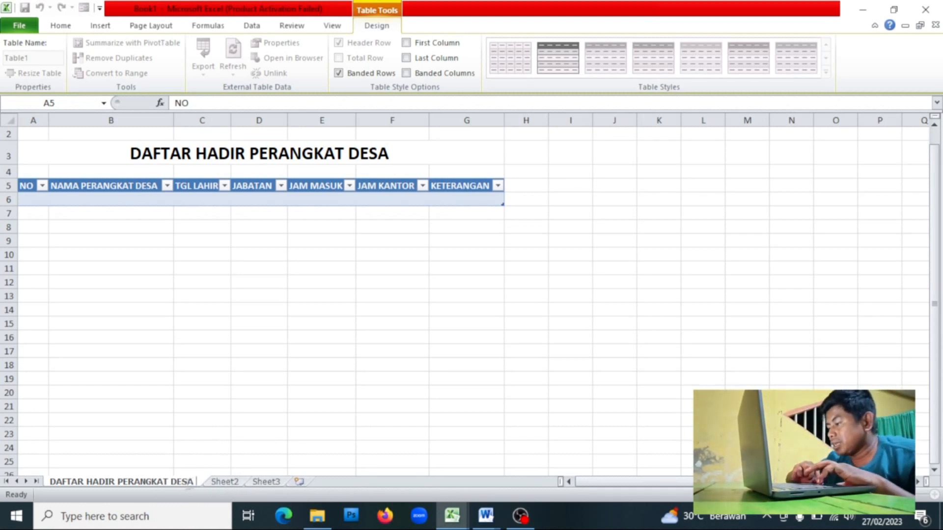
{"action": "left_click", "coordinate": [211, 484]}
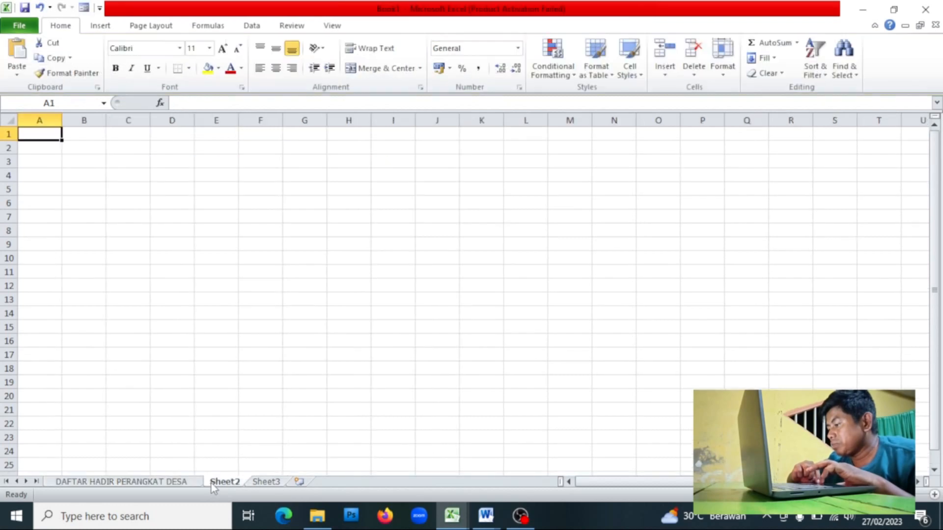
{"action": "left_click", "coordinate": [178, 484]}
Colour the DAFTAR HADIR PERANGKAT DESA sheet tab red.
{"action": "right_click", "coordinate": [179, 486]}
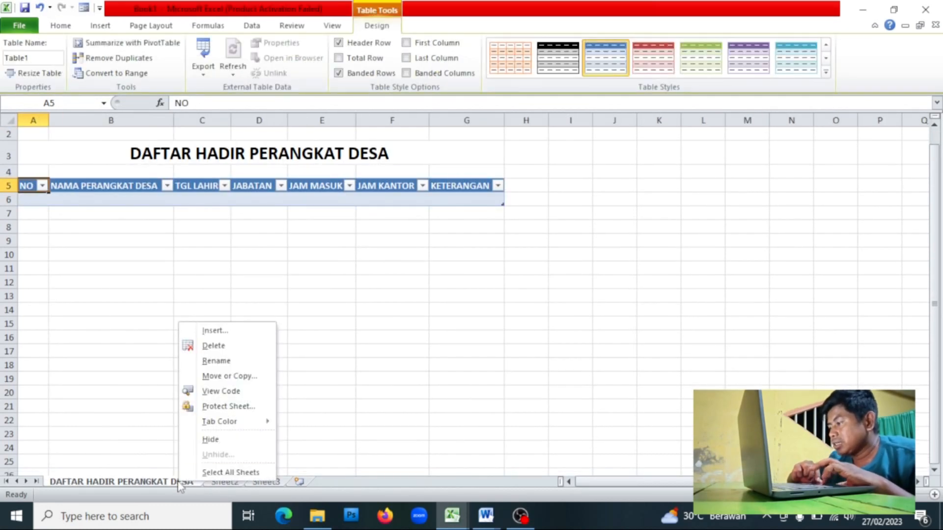
{"action": "mouse_move", "coordinate": [256, 428]}
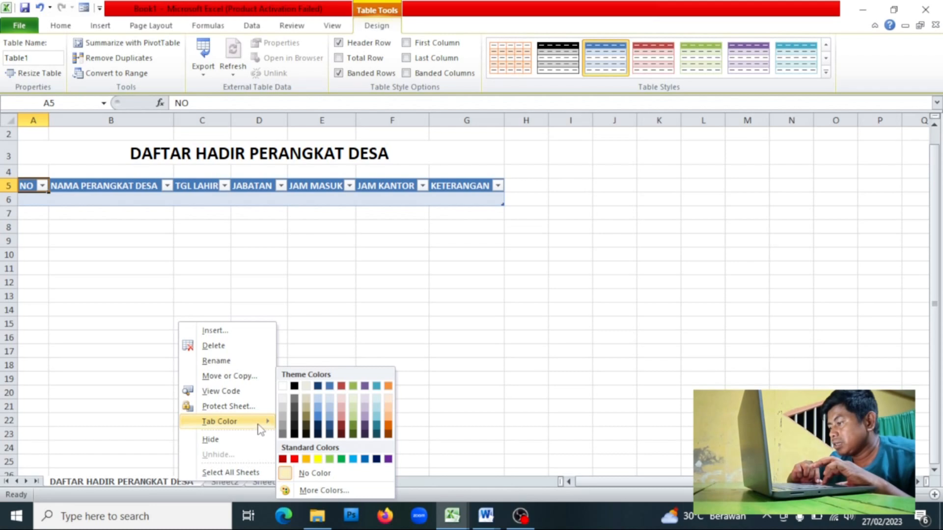
{"action": "left_click", "coordinate": [295, 459]}
{"action": "left_click", "coordinate": [231, 483]}
{"action": "left_click", "coordinate": [178, 483]}
{"action": "left_click", "coordinate": [229, 484]}
{"action": "left_click", "coordinate": [189, 484]}
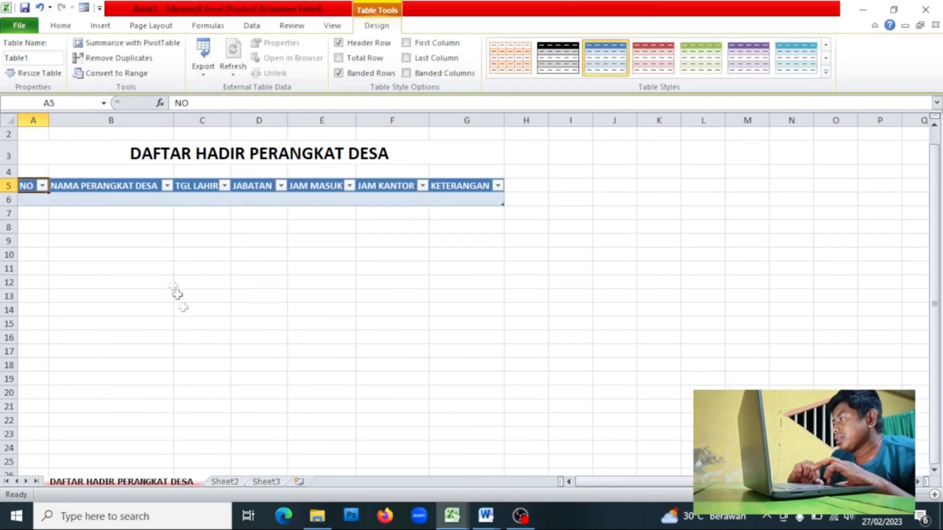
{"action": "left_click", "coordinate": [84, 8]}
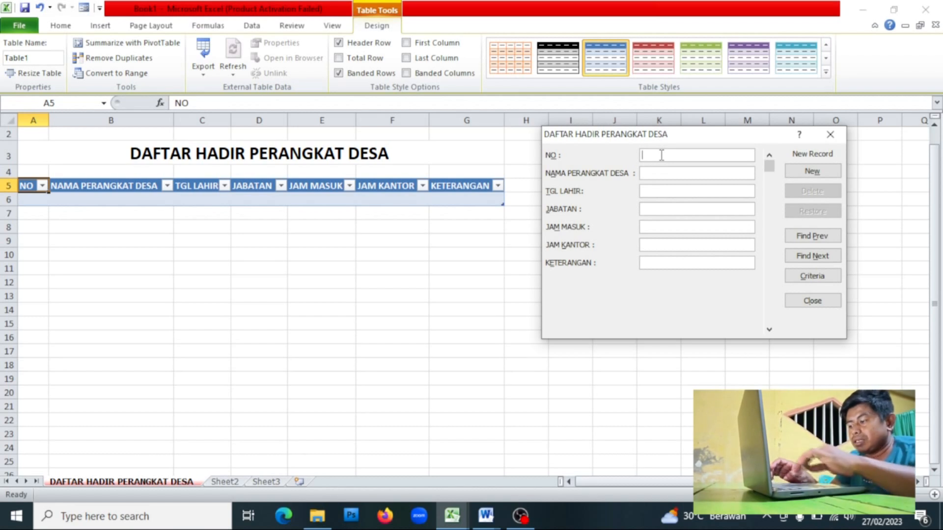
{"action": "type", "text": "1"}
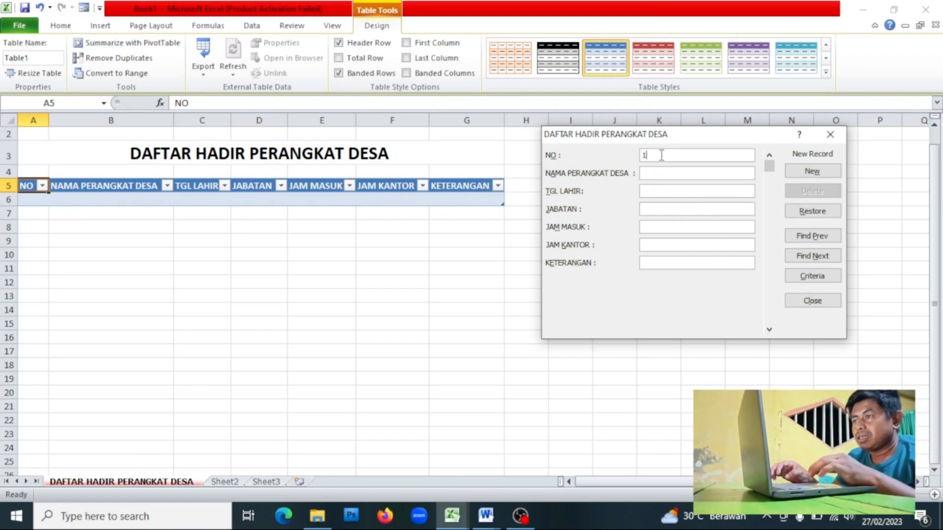
{"action": "key", "text": "Tab"}
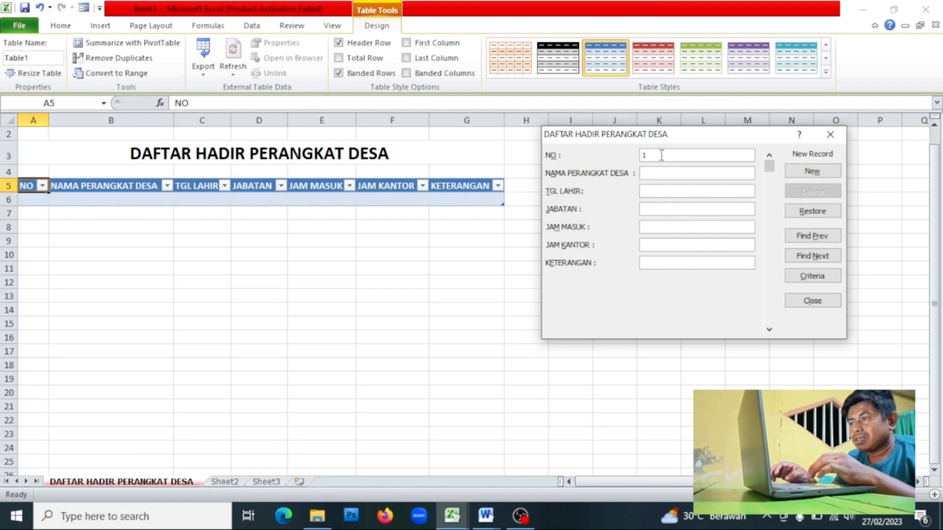
{"action": "type", "text": "INRASTO"}
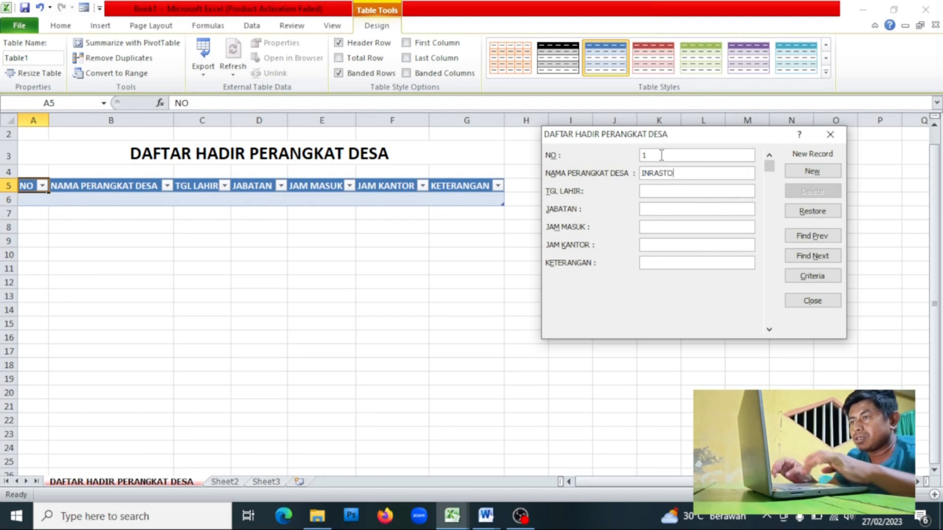
{"action": "key", "text": "Tab"}
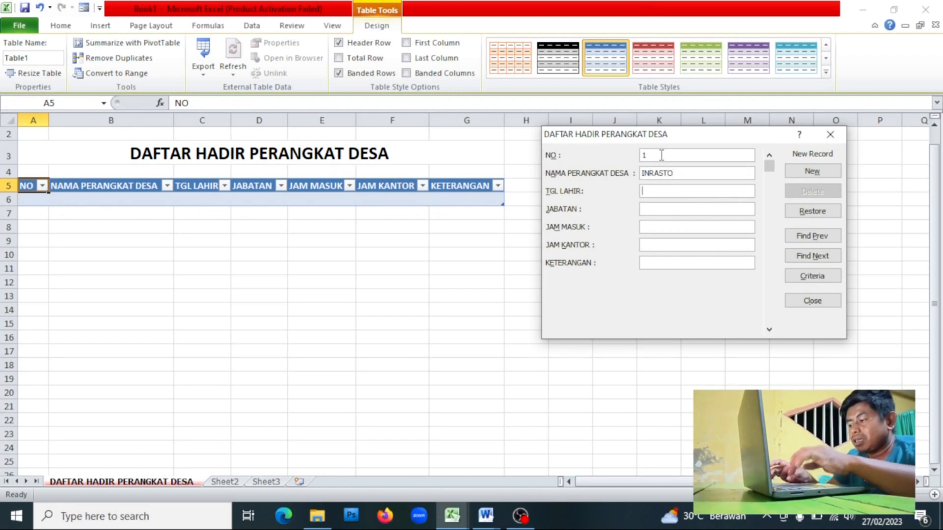
{"action": "type", "text": "14 JULI 19888"}
{"action": "key", "text": "BackSpace"}
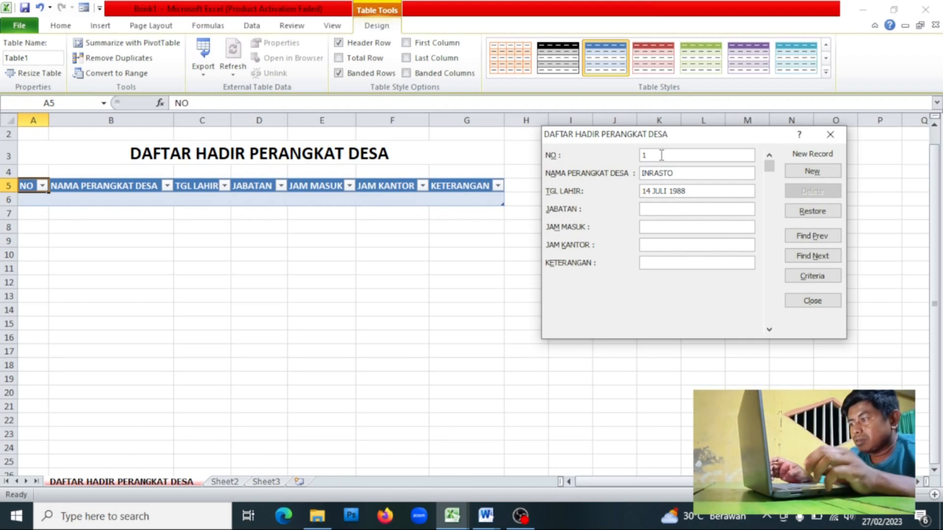
{"action": "key", "text": "Tab"}
Enter KAUR UMUM DAN TU with the S.Pd.I degree suffix.
{"action": "type", "text": "KAU"}
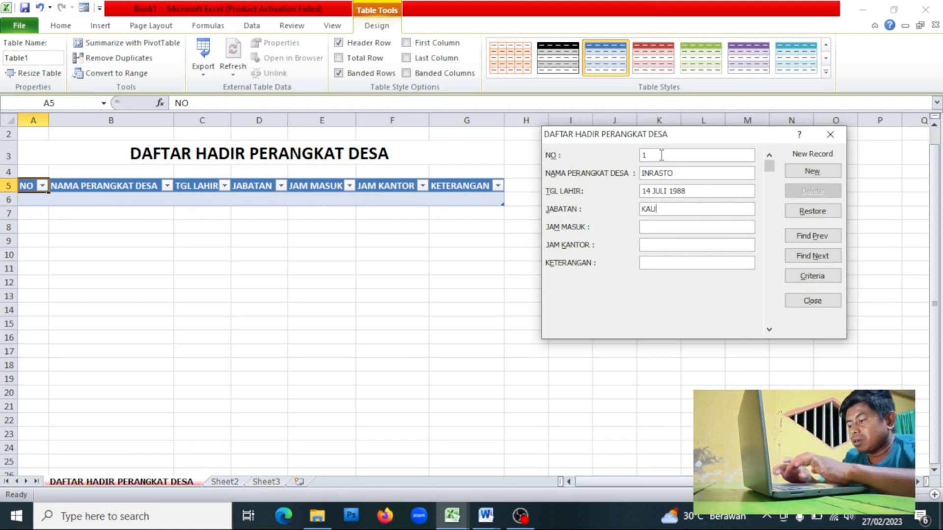
{"action": "type", "text": "R U"}
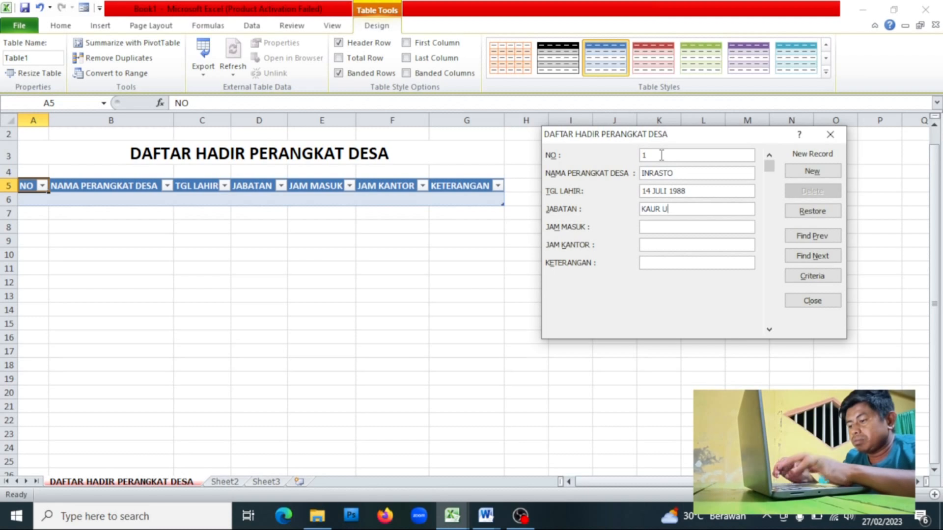
{"action": "type", "text": "MUM "}
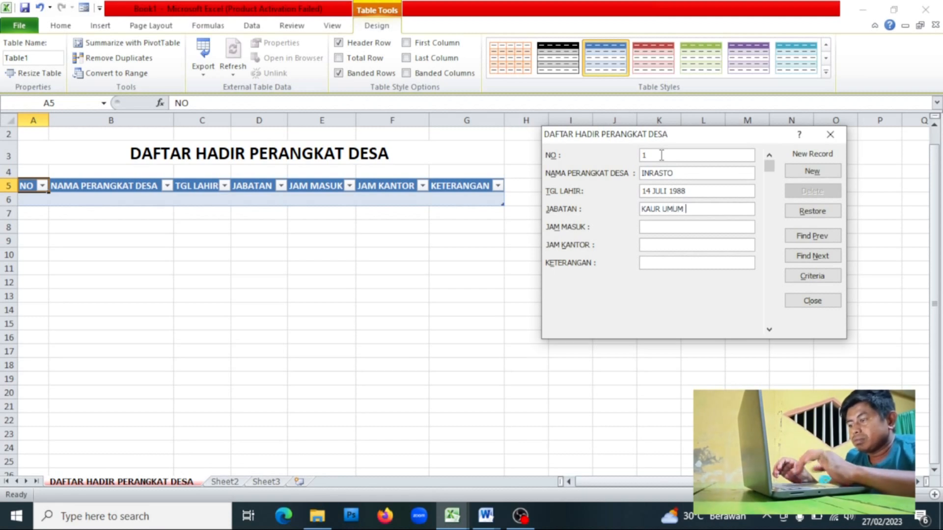
{"action": "type", "text": "DAN TU"}
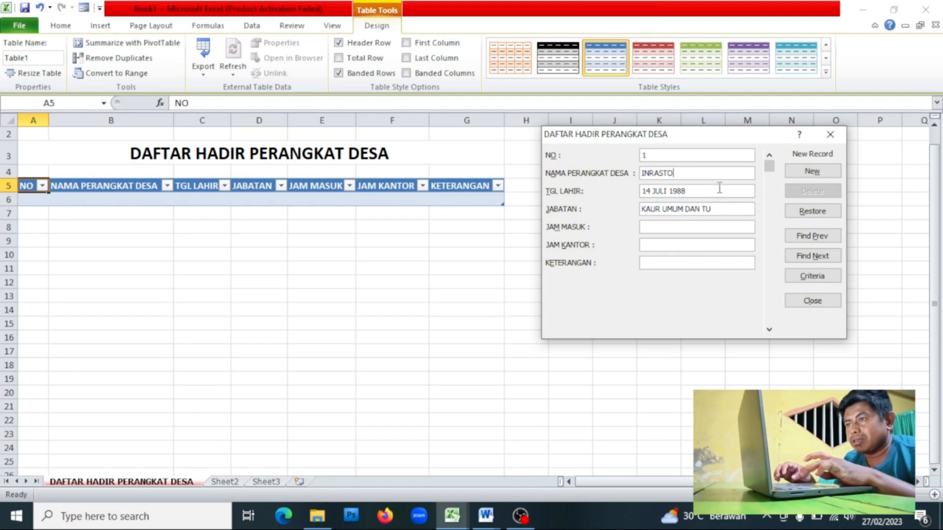
{"action": "type", "text": ","}
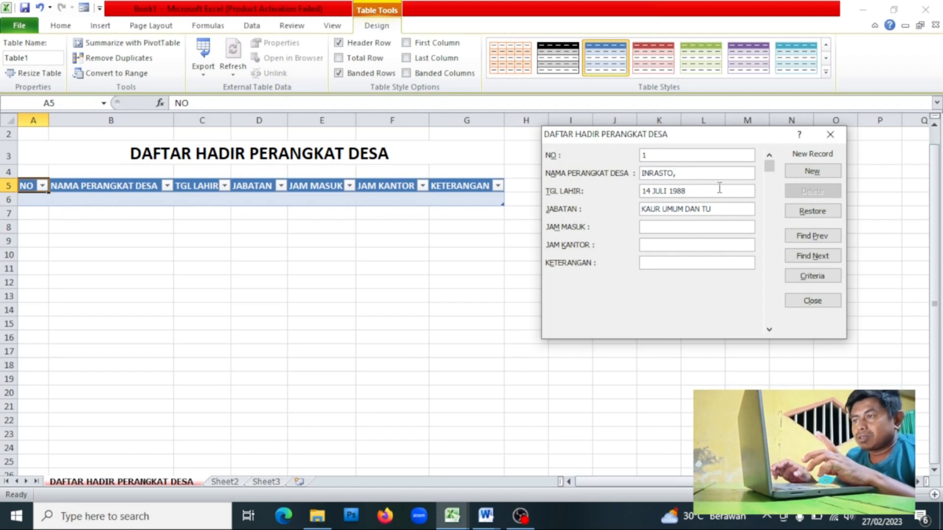
{"action": "type", "text": "S.P"}
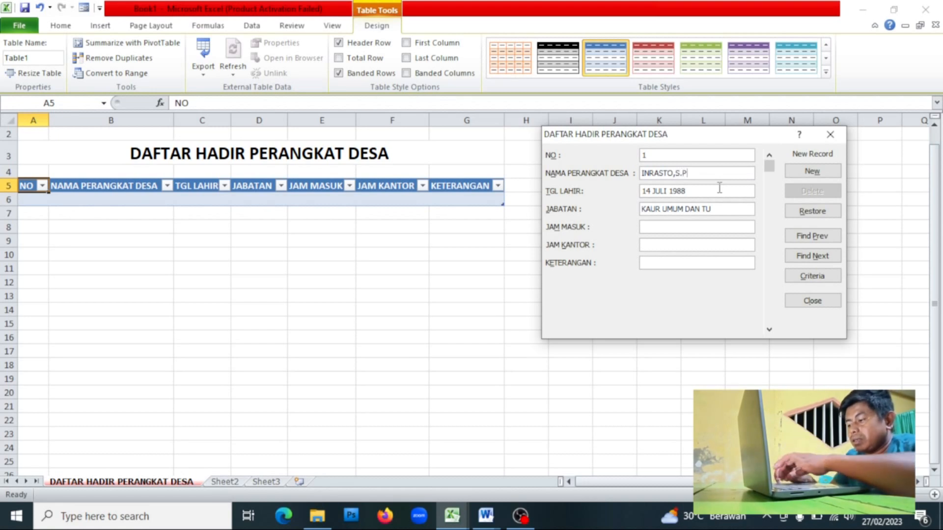
{"action": "type", "text": "D"}
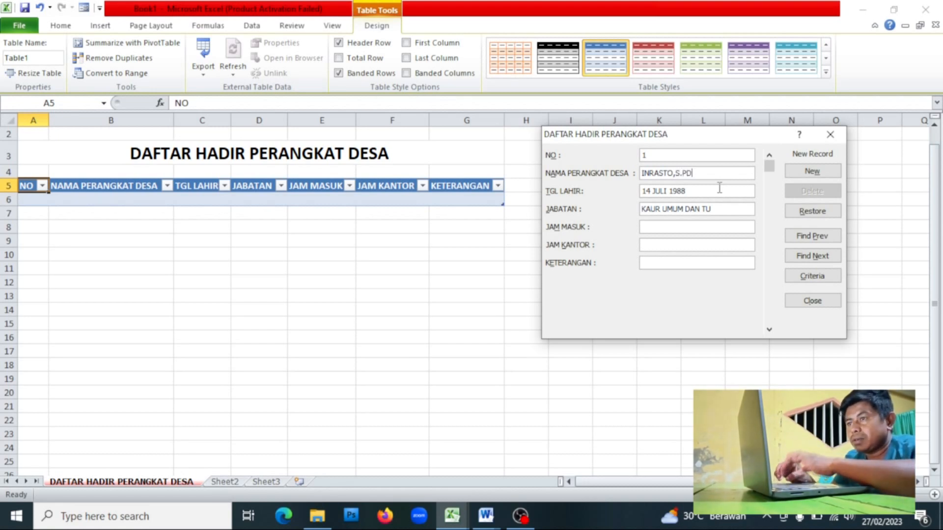
{"action": "key", "text": "BackSpace"}
{"action": "type", "text": "d."}
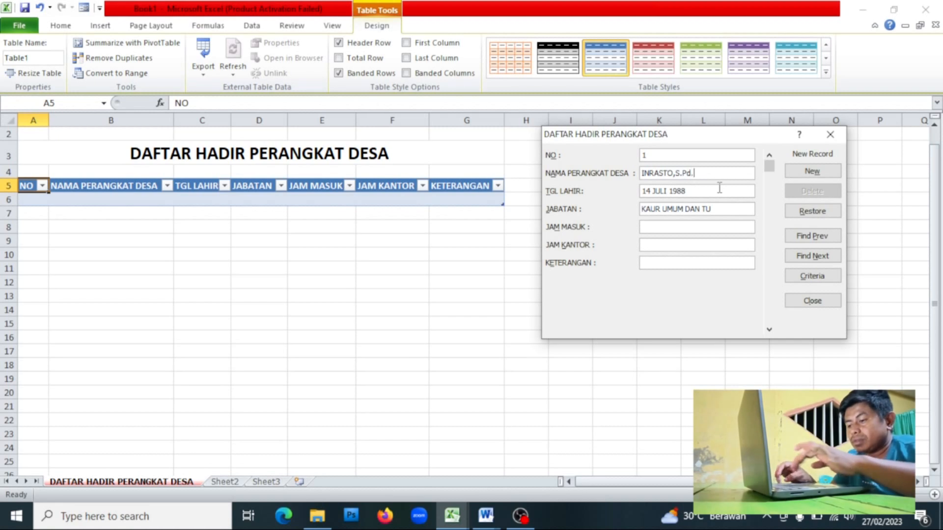
{"action": "type", "text": "I"}
{"action": "key", "text": "BackSpace"}
{"action": "type", "text": "I"}
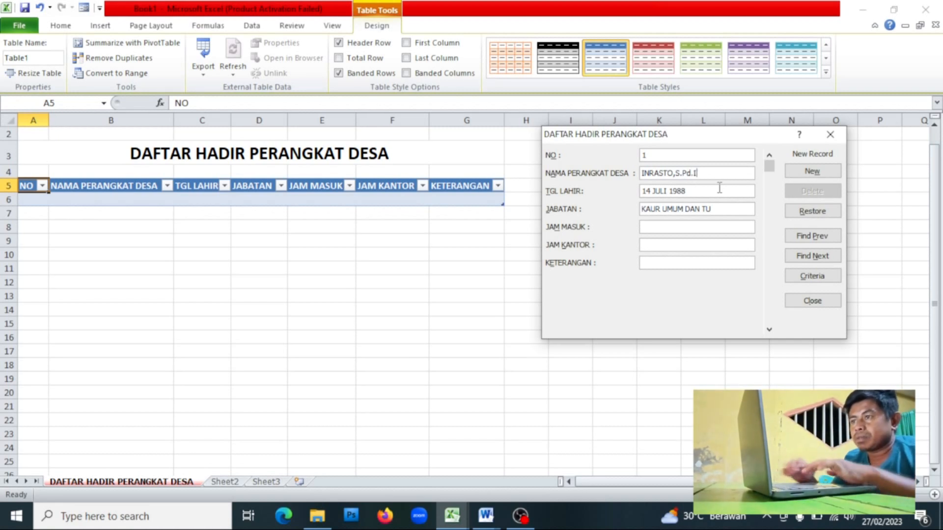
Enter JAM MASUK 08.00, JAM KANTOR 16.00, KETERANGAN HADIR, and save the record.
{"action": "left_click", "coordinate": [694, 228]}
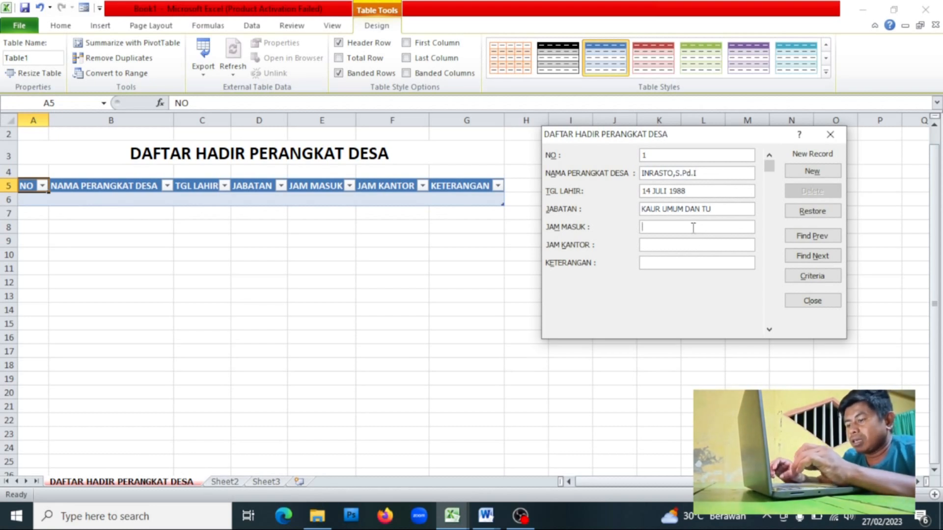
{"action": "type", "text": "0"}
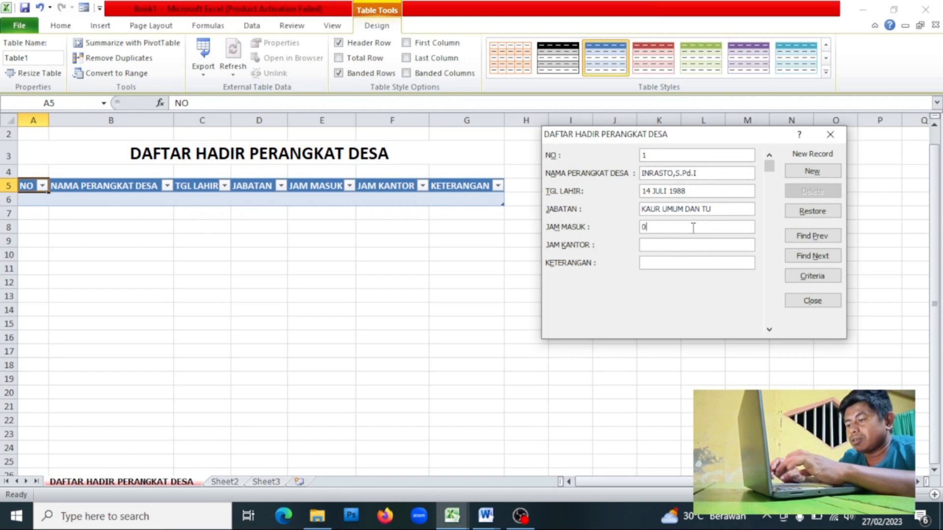
{"action": "type", "text": "8.00"}
{"action": "key", "text": "Tab"}
{"action": "type", "text": "16.00"}
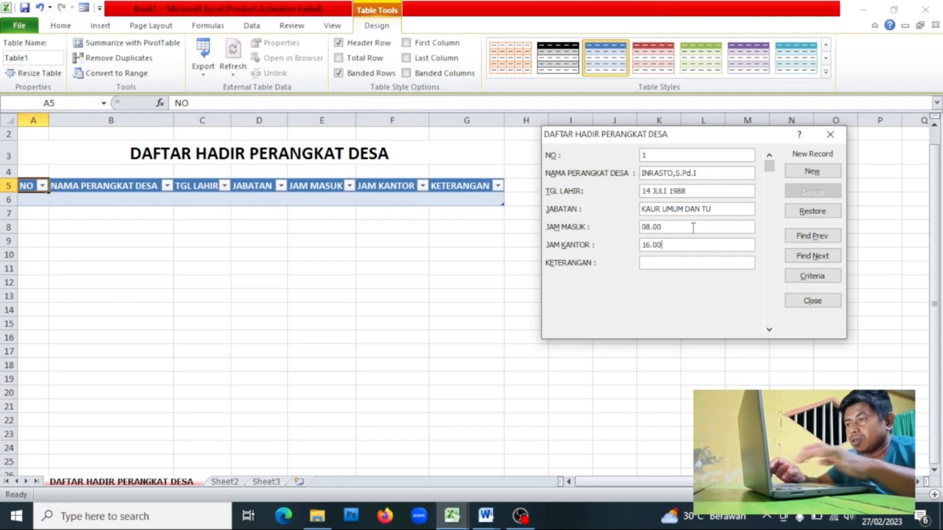
{"action": "key", "text": "Tab"}
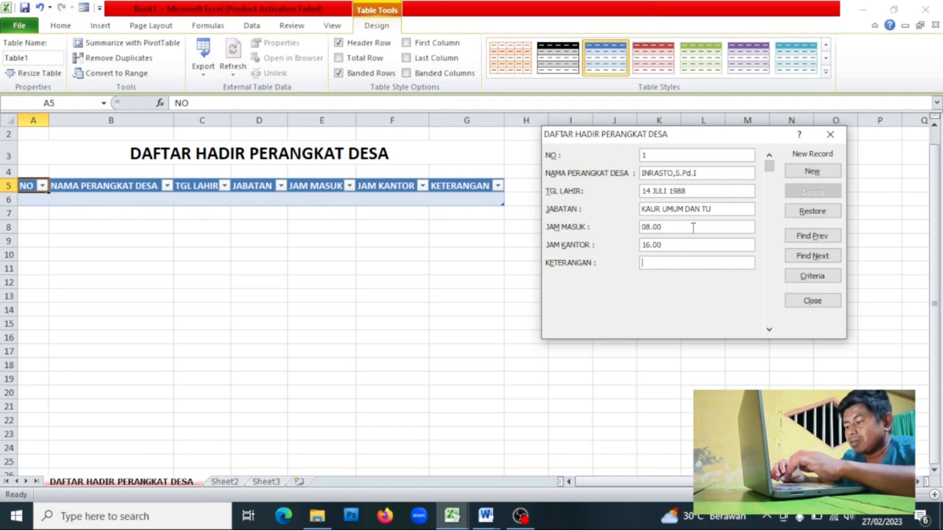
{"action": "type", "text": "HADIR"}
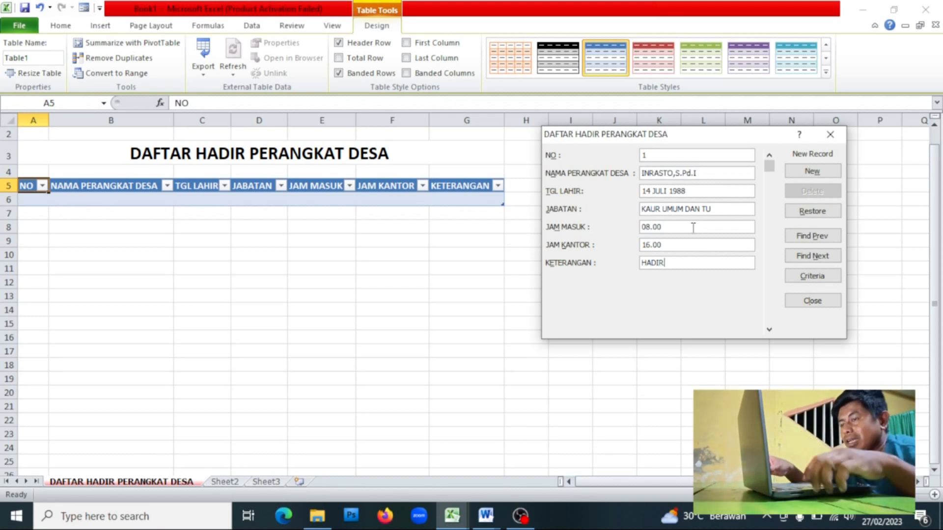
{"action": "key", "text": "Return"}
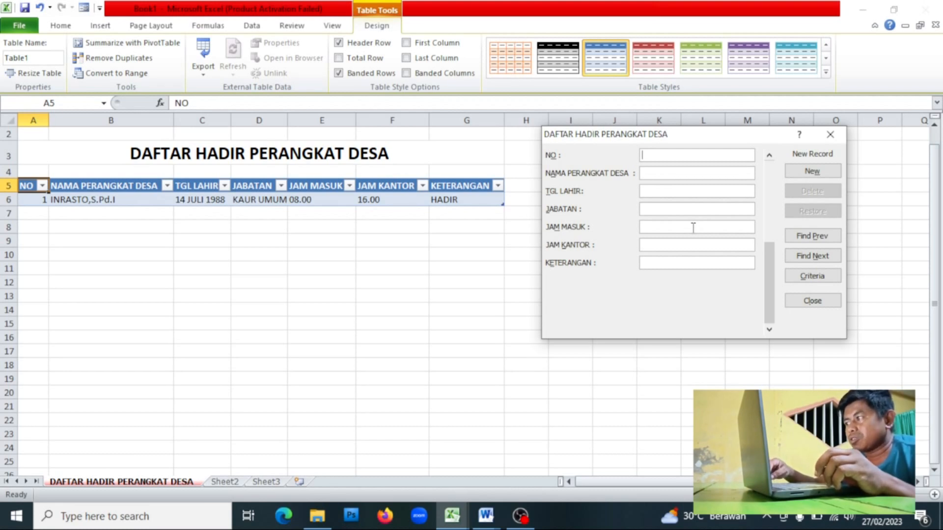
{"action": "type", "text": "2"}
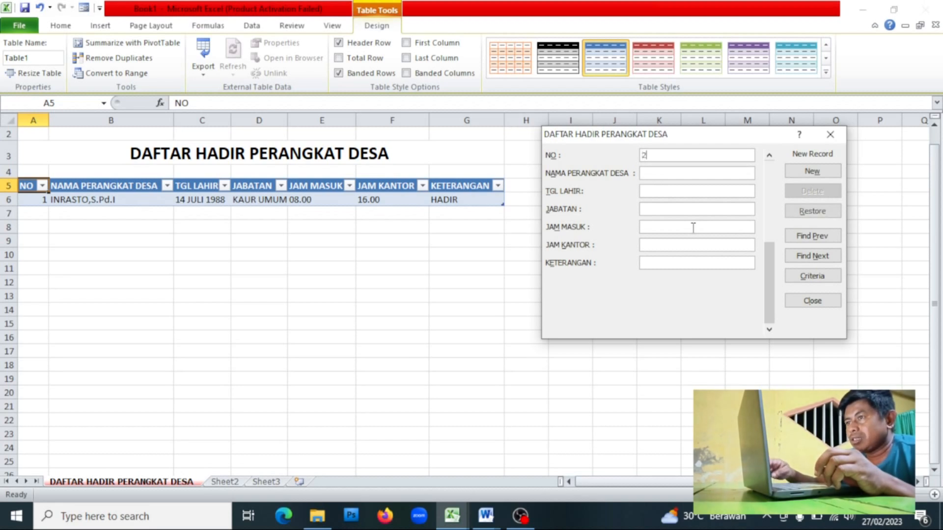
{"action": "type", "text": "JAT"}
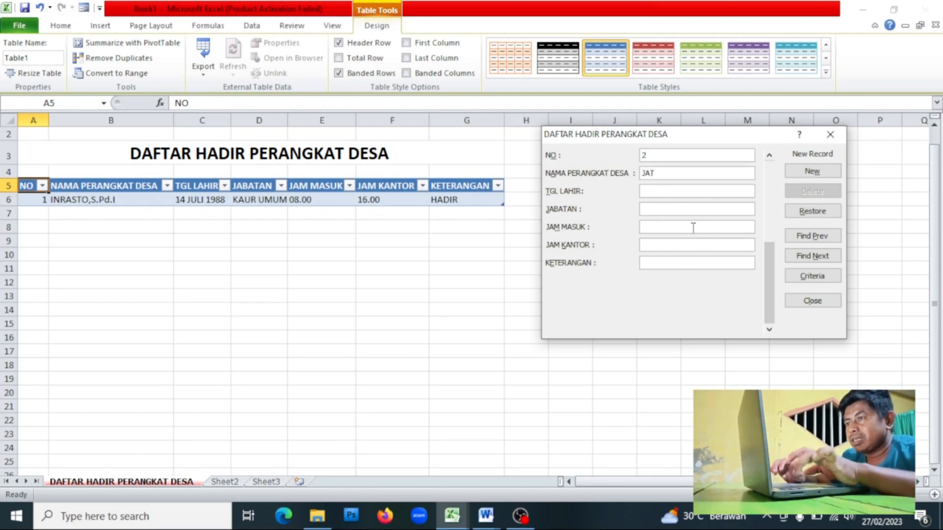
{"action": "key", "text": "BackSpace"}
{"action": "type", "text": "YADIN "}
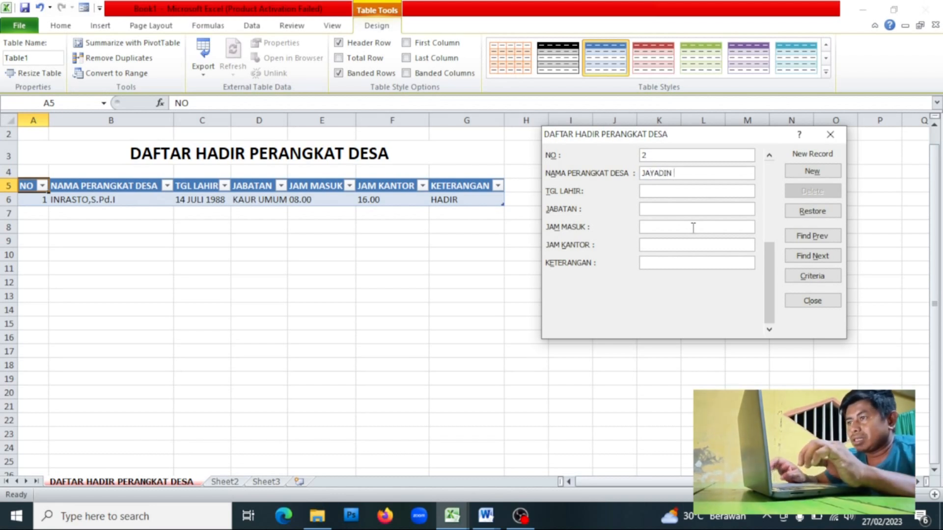
{"action": "type", "text": "15 JANUARI"}
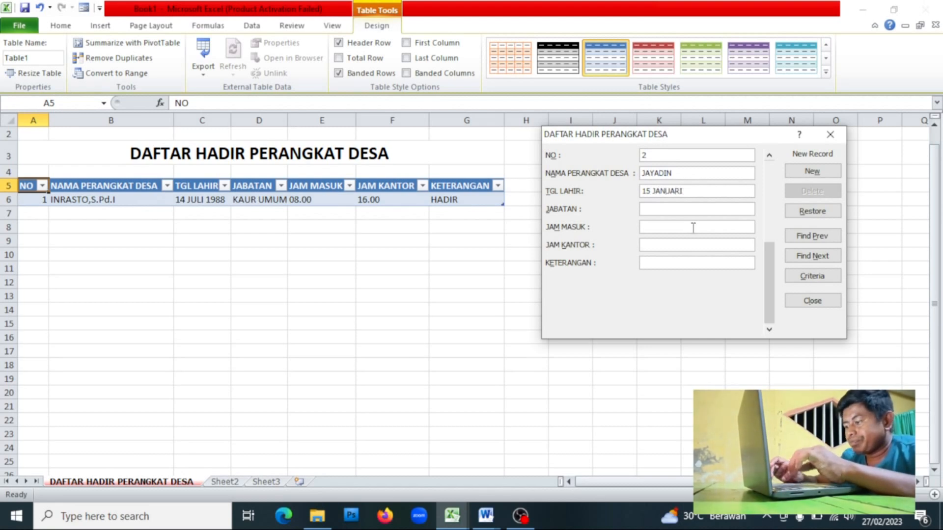
{"action": "type", "text": " 1989"}
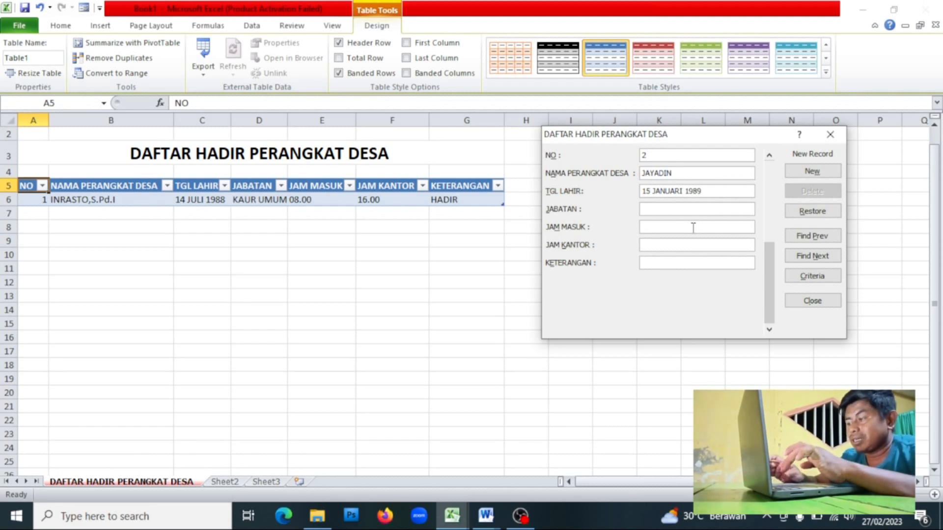
{"action": "key", "text": "Tab"}
{"action": "type", "text": "KAU"}
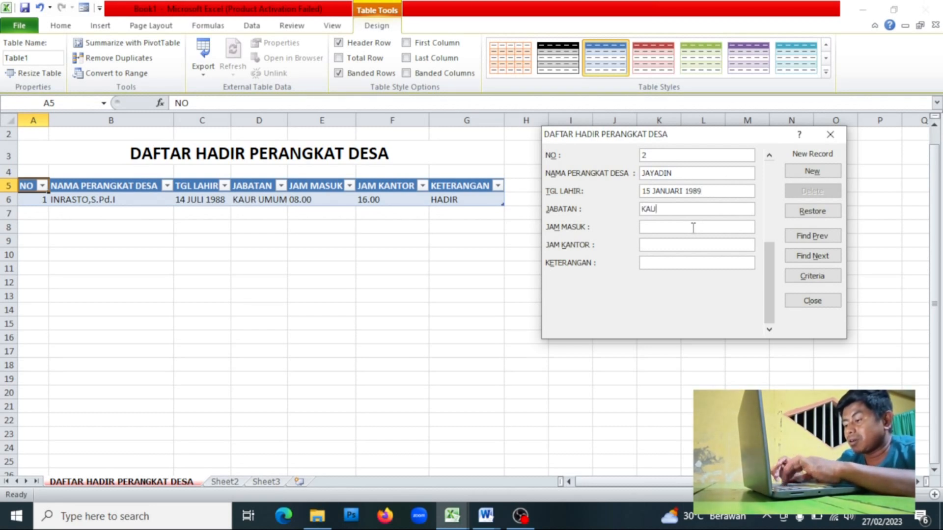
{"action": "type", "text": "R OE"}
{"action": "key", "text": "BackSpace"}
{"action": "key", "text": "BackSpace"}
{"action": "type", "text": "PEMERINTAHAN"}
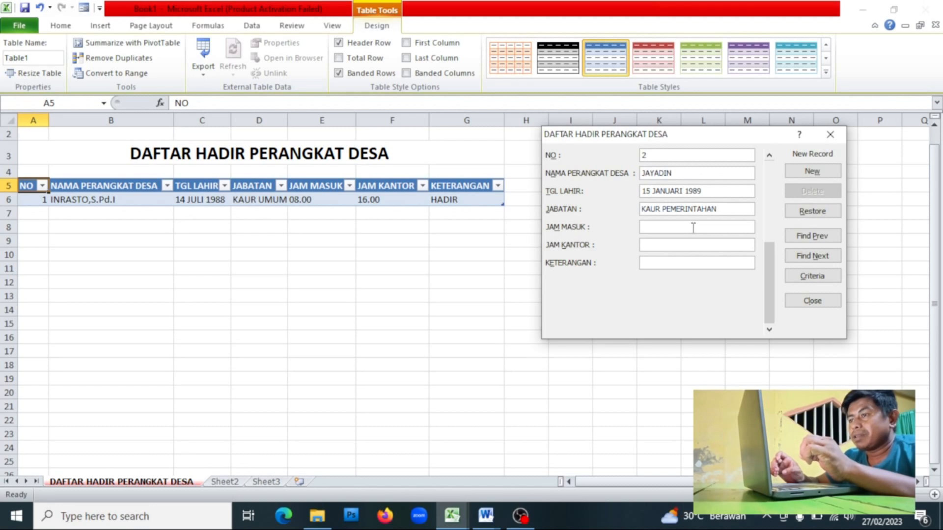
Enter times 08.30 and 16.00, KETERANGAN HADIR, and save the second record.
{"action": "left_click", "coordinate": [694, 227]}
{"action": "type", "text": "08."}
{"action": "key", "text": "BackSpace"}
{"action": "key", "text": "BackSpace"}
{"action": "key", "text": "BackSpace"}
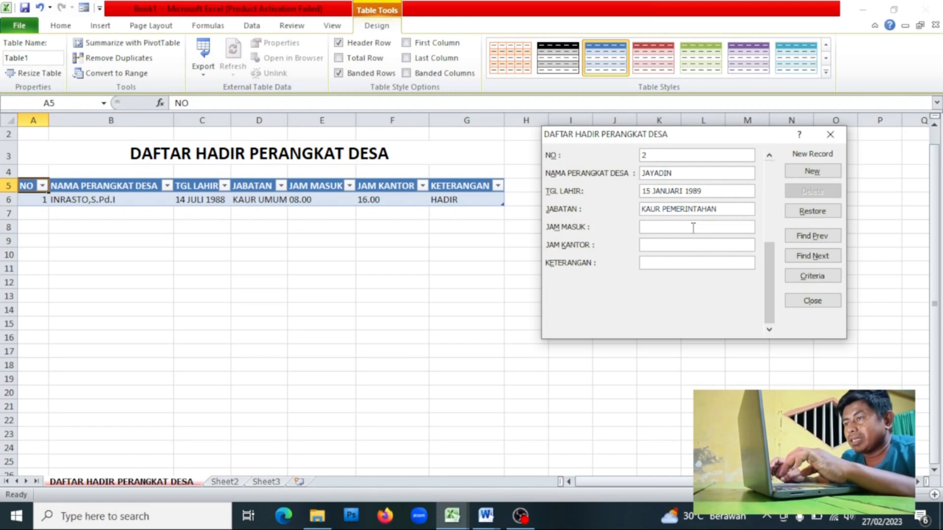
{"action": "type", "text": "08"}
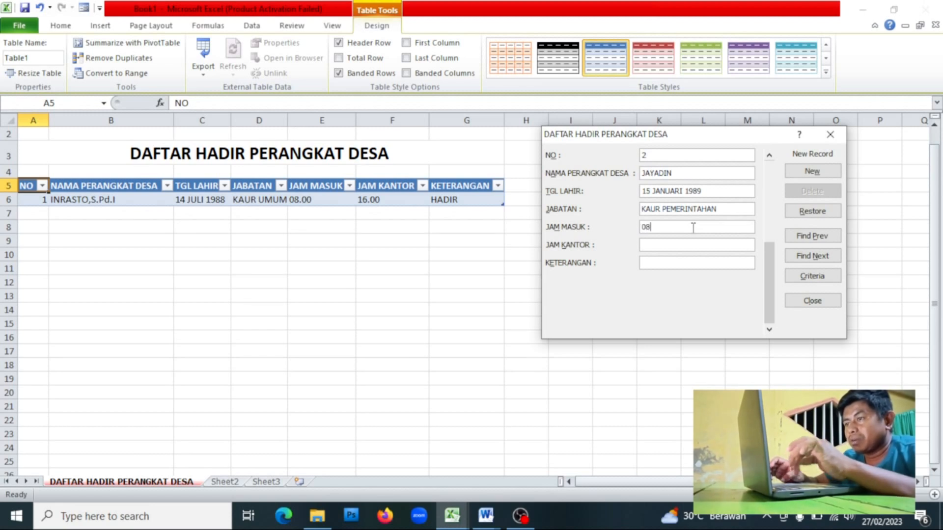
{"action": "type", "text": ".30"}
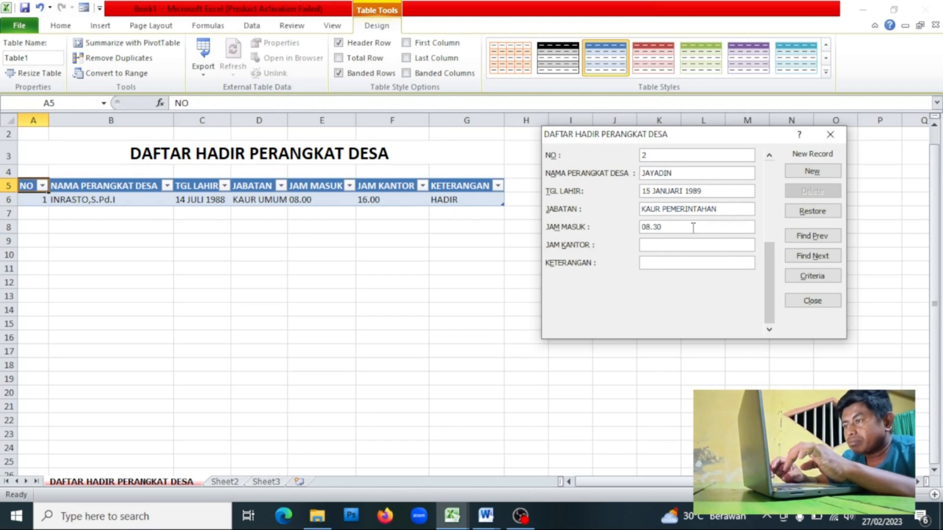
{"action": "type", "text": "16.00"}
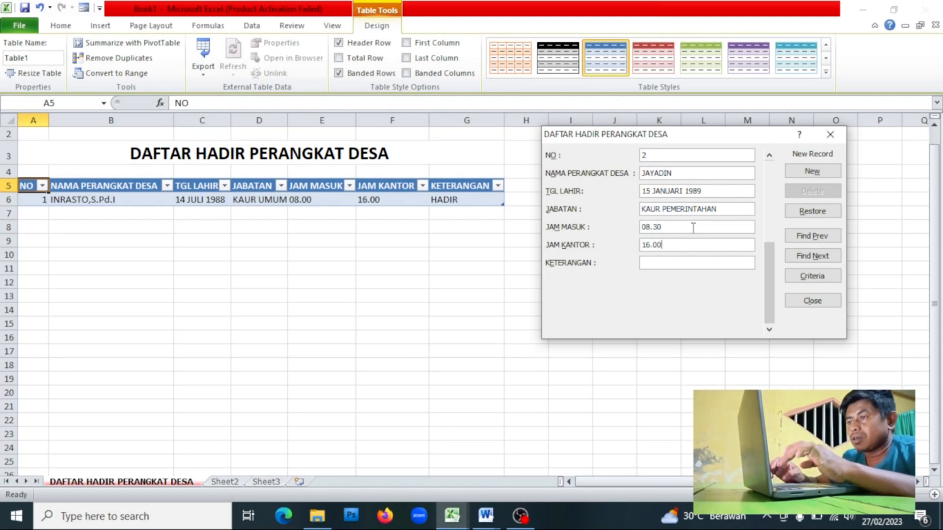
{"action": "key", "text": "Tab"}
{"action": "type", "text": "HADIR"}
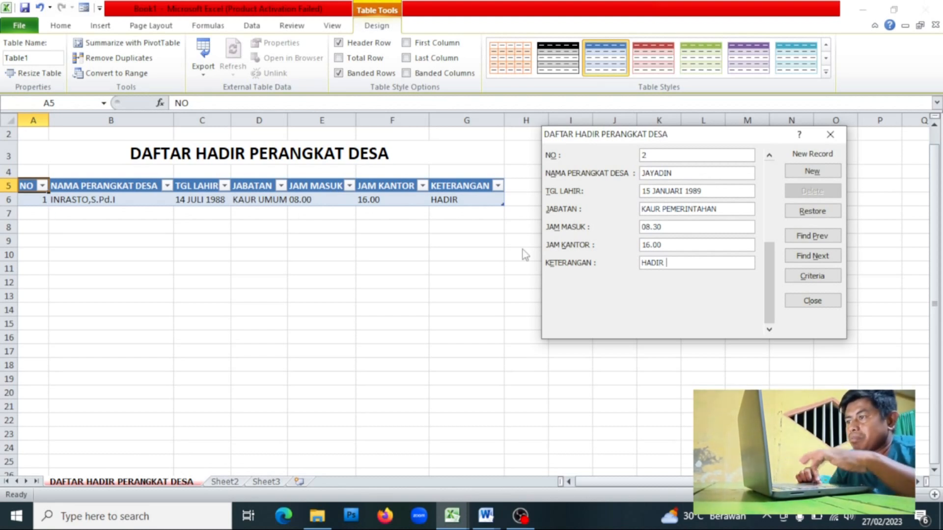
{"action": "key", "text": "Return"}
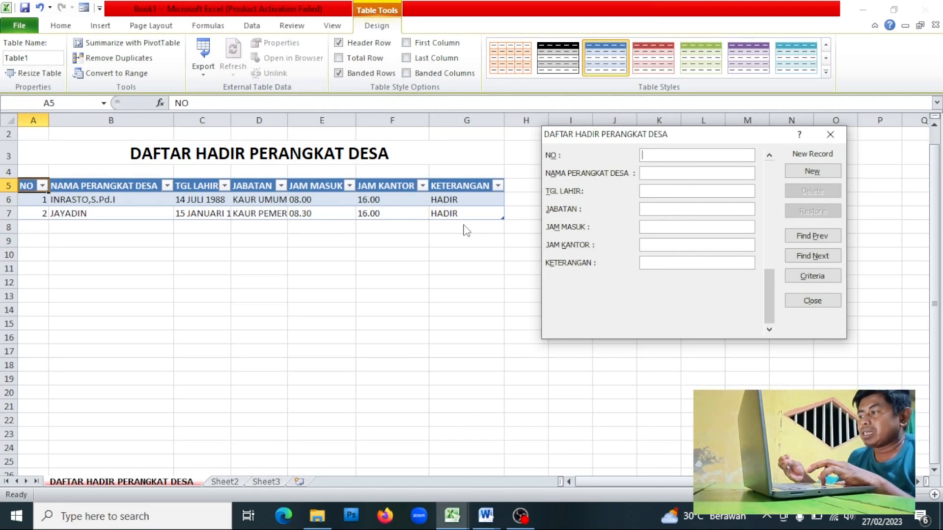
Close the data form, leaving records NO 1 and NO 2 in Table1.
{"action": "left_click", "coordinate": [813, 301]}
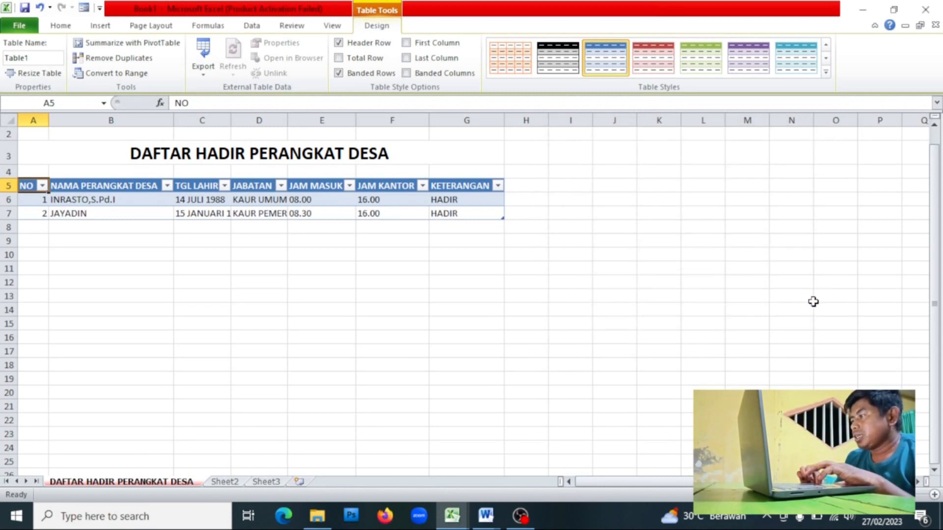
Check the cut-off JABATAN entry in cell D7, then select the whole worksheet.
{"action": "left_click", "coordinate": [273, 216]}
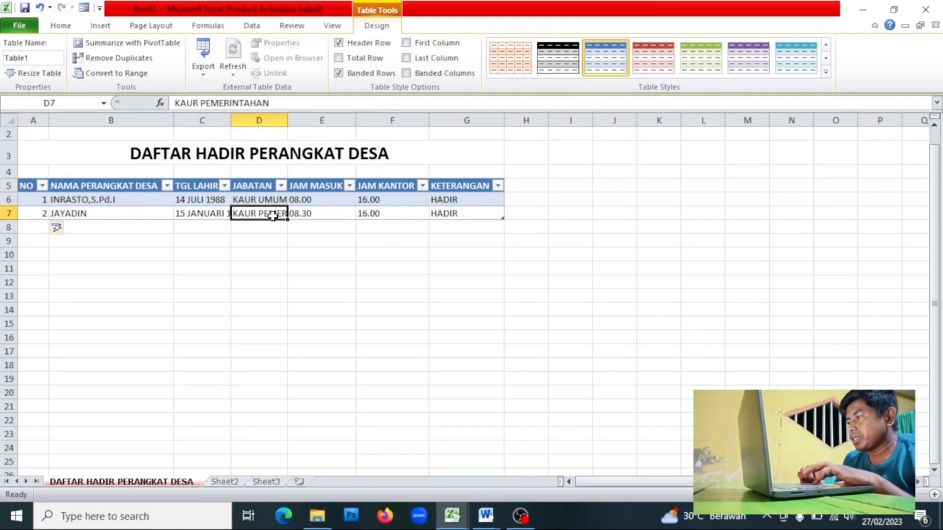
{"action": "left_click", "coordinate": [281, 253]}
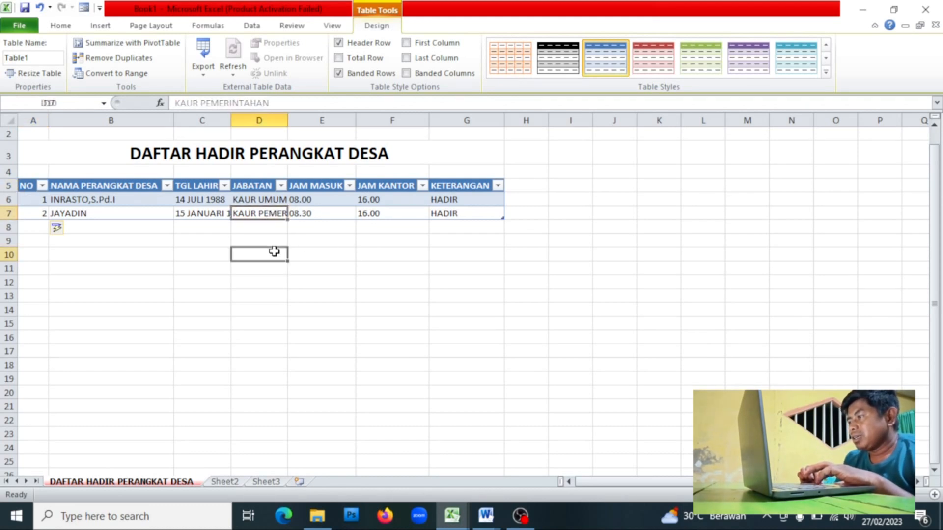
{"action": "left_click", "coordinate": [266, 214]}
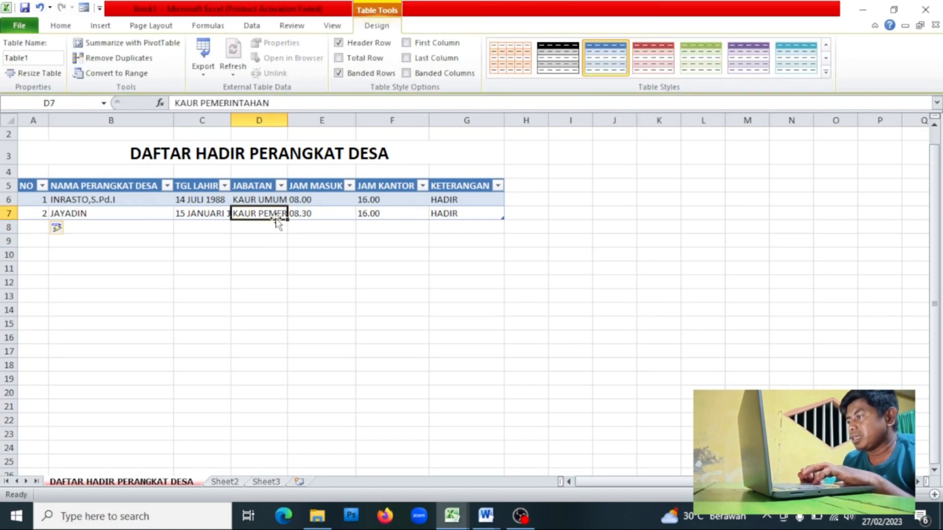
{"action": "left_click", "coordinate": [9, 120]}
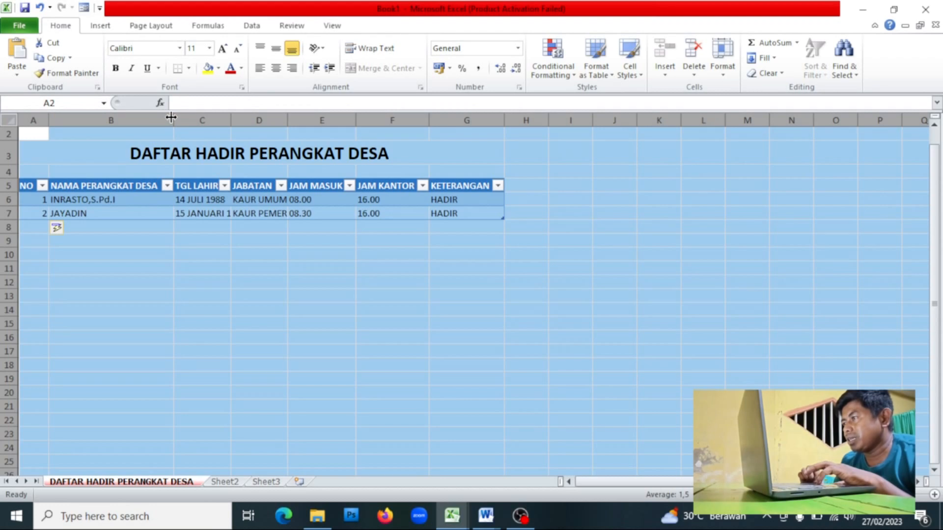
AutoFit all columns so KAUR PEMERINTAHAN and 15 JANUARI 1989 show in full, then clear the selection.
{"action": "double_click", "coordinate": [229, 120]}
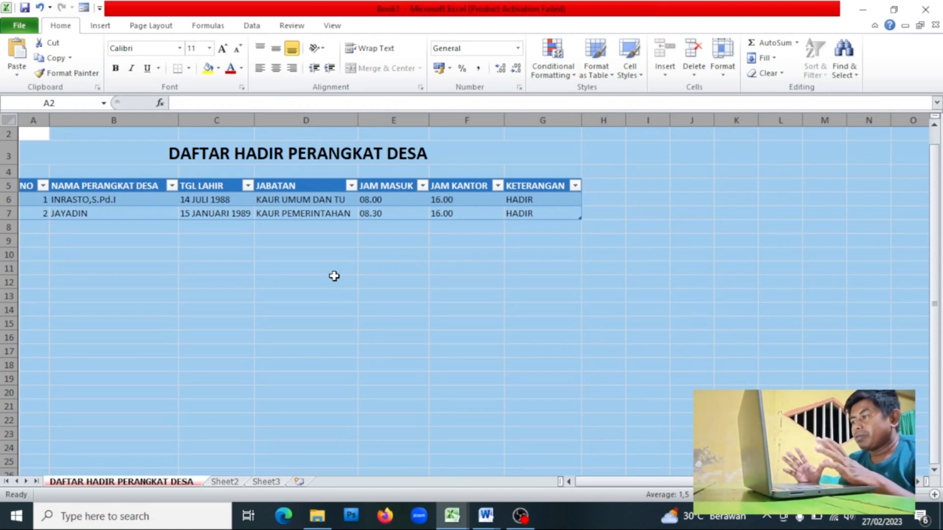
{"action": "left_click", "coordinate": [266, 157]}
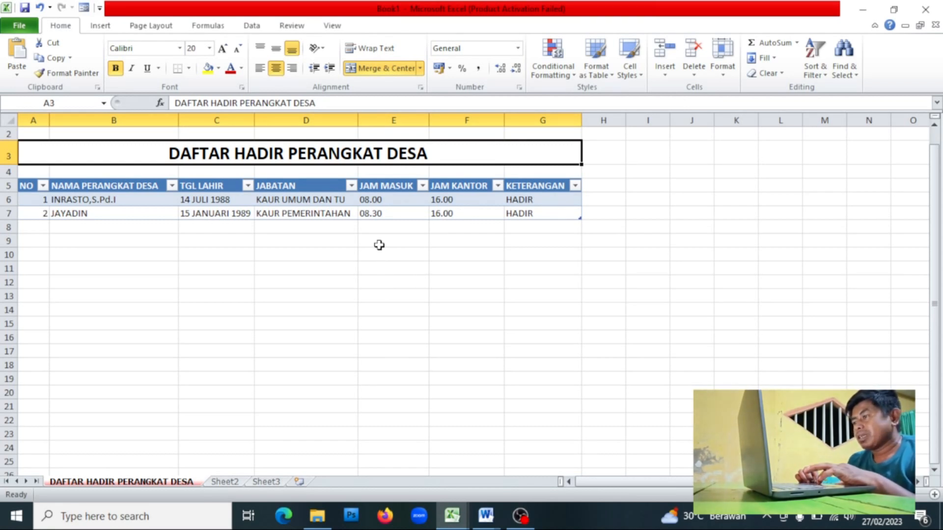
{"action": "left_click", "coordinate": [352, 243]}
{"action": "left_click", "coordinate": [364, 244]}
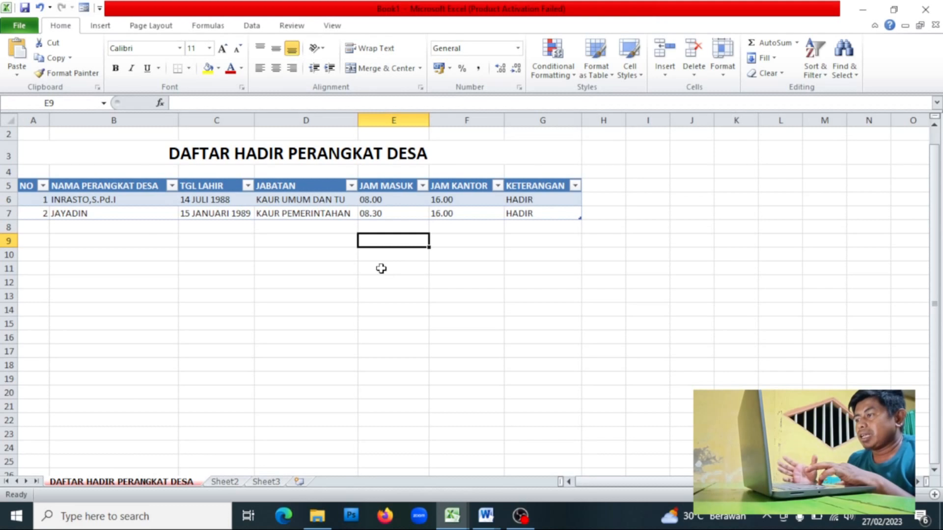
{"action": "left_click", "coordinate": [304, 242]}
{"action": "left_click", "coordinate": [228, 240]}
{"action": "left_click", "coordinate": [133, 240]}
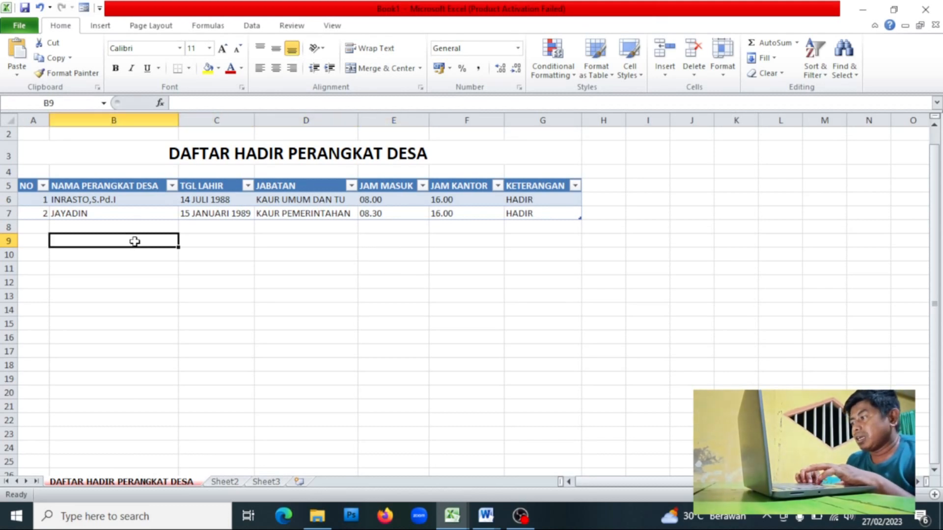
{"action": "left_click", "coordinate": [48, 241]}
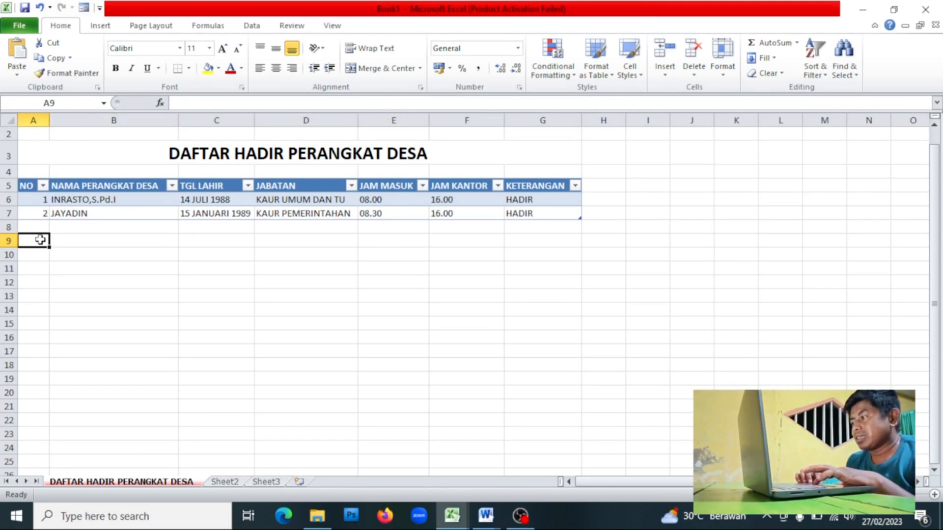
{"action": "left_click", "coordinate": [247, 255]}
{"action": "left_click", "coordinate": [290, 254]}
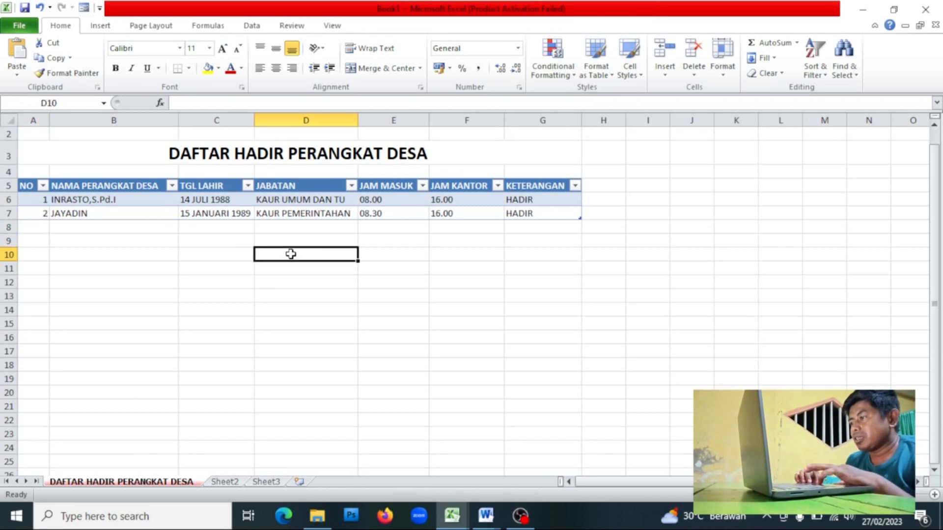
{"action": "left_click", "coordinate": [282, 238]}
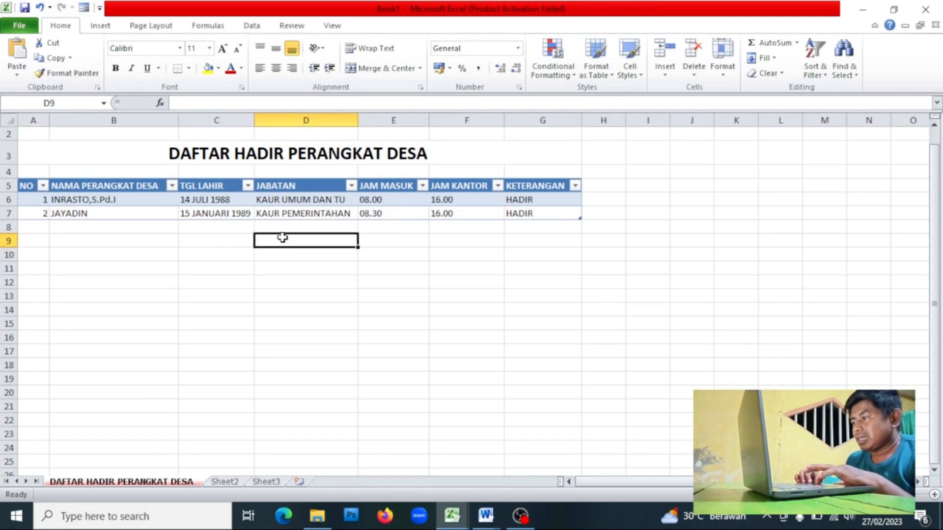
{"action": "left_click", "coordinate": [239, 243]}
{"action": "left_click", "coordinate": [124, 241]}
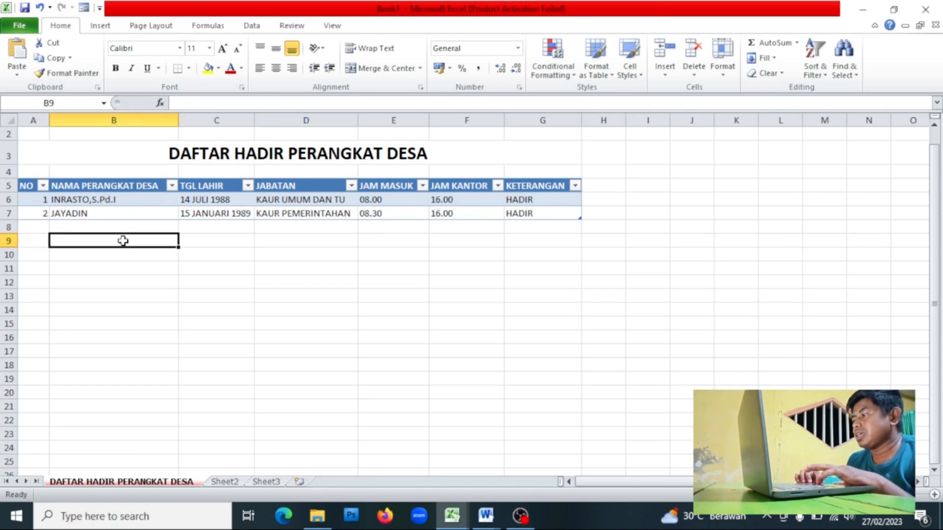